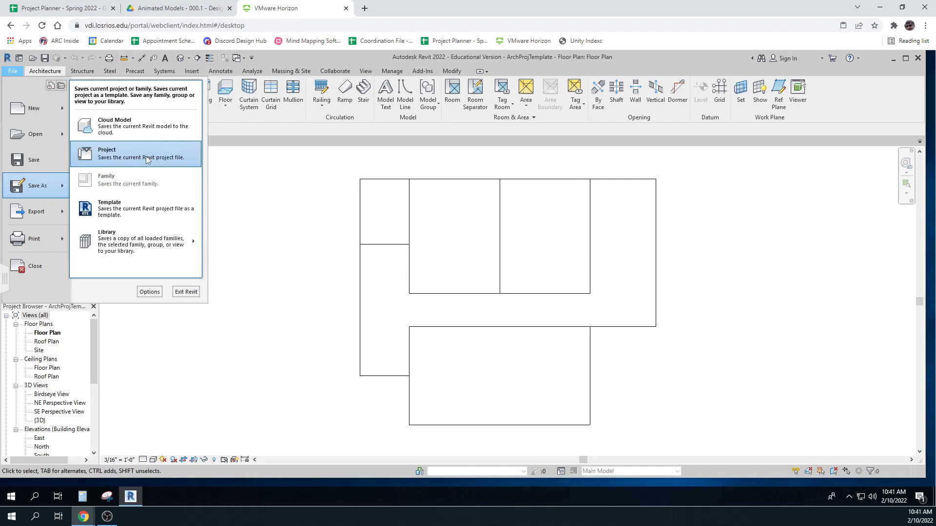
Start saving a copy of the project file and browse to the 320 Spring 2022 folder on the personal network drive.
{"action": "left_click", "coordinate": [111, 153]}
{"action": "left_click", "coordinate": [111, 154]}
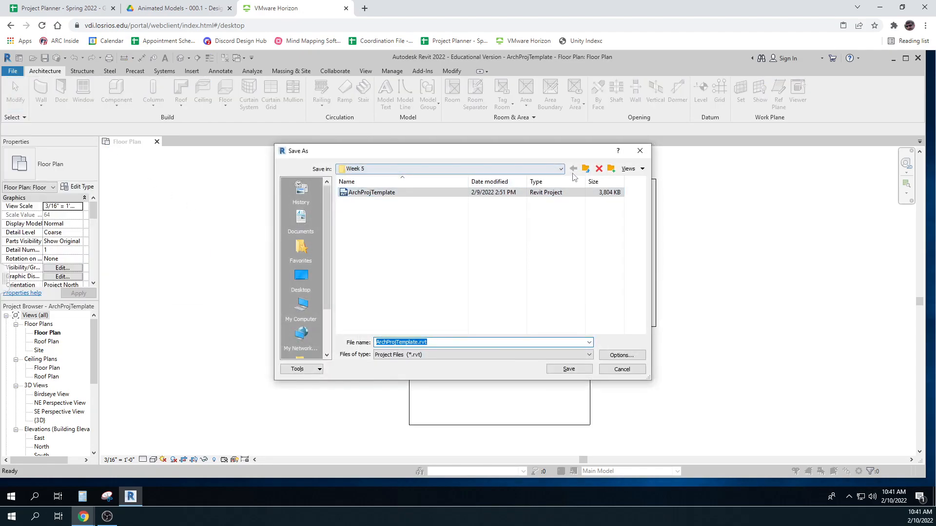
{"action": "left_click", "coordinate": [302, 306]}
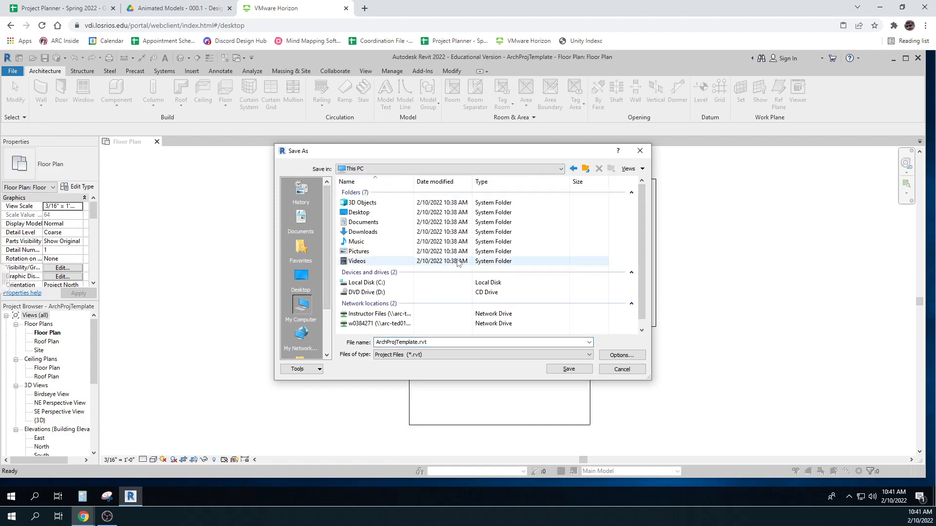
{"action": "scroll", "coordinate": [359, 293], "scroll_direction": "down", "scroll_amount": 1}
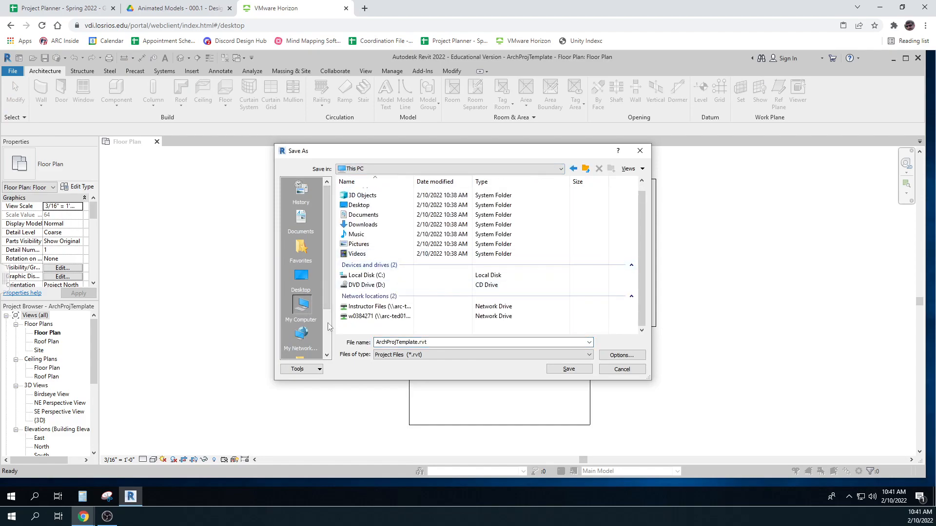
{"action": "double_click", "coordinate": [359, 317]}
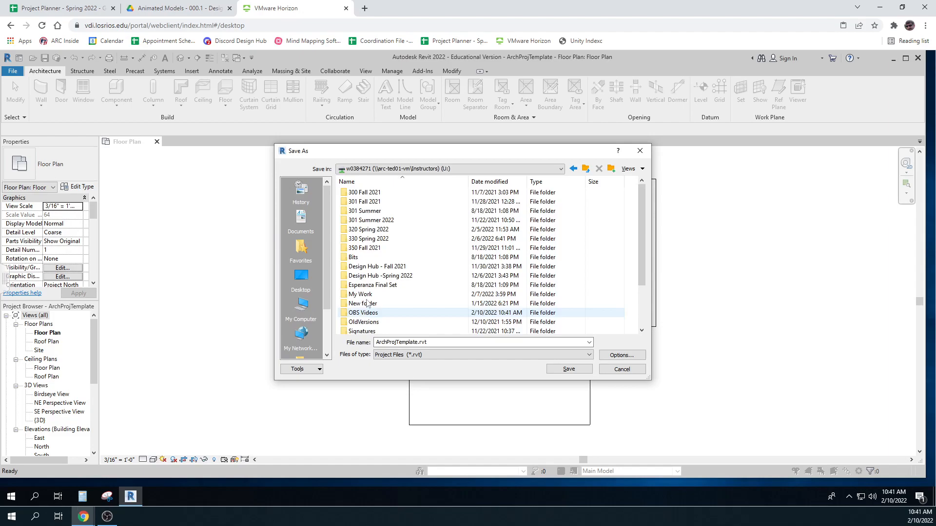
{"action": "double_click", "coordinate": [369, 229]}
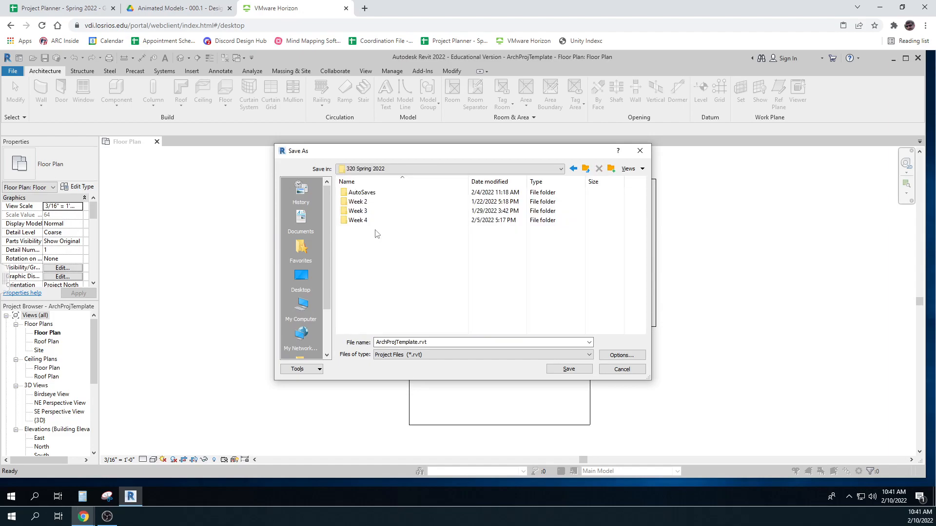
Create a new folder named Week 5 inside the 320 Spring 2022 folder.
{"action": "left_click", "coordinate": [611, 169]}
{"action": "type", "text": "Weekn 5"}
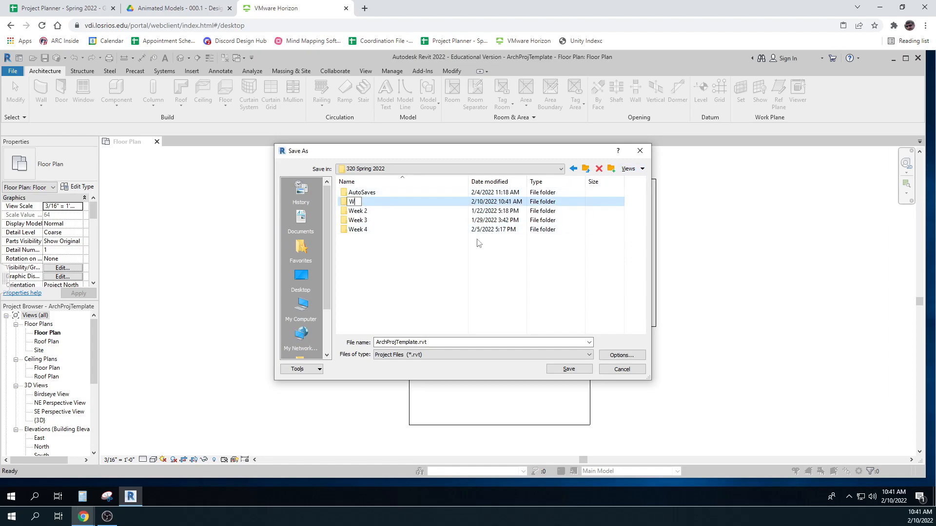
{"action": "left_click", "coordinate": [367, 202]}
{"action": "key", "text": "BackSpace"}
{"action": "key", "text": "Return"}
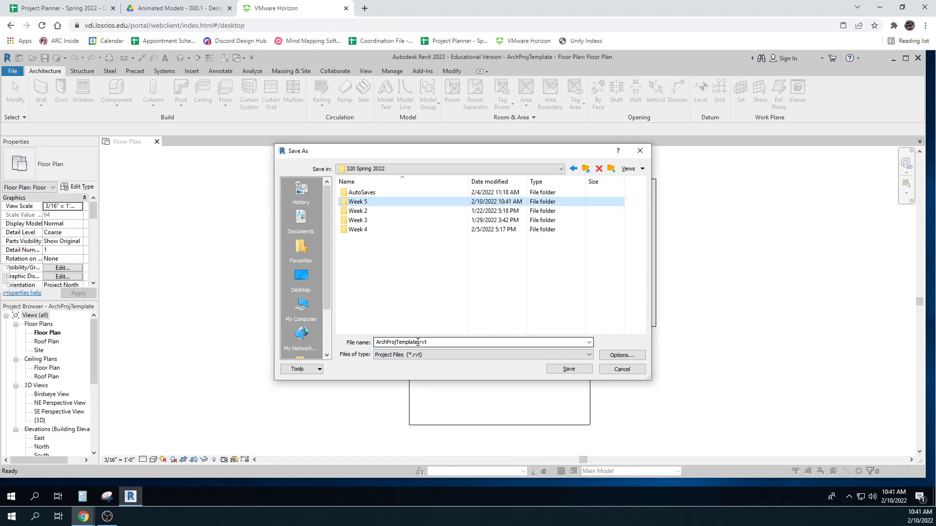
Name the project file ArchProj - ROS.rvt and save it.
{"action": "double_click", "coordinate": [418, 343]}
{"action": "left_click_drag", "start_coordinate": [417, 343], "coordinate": [398, 339]}
{"action": "key", "text": "BackSpace"}
{"action": "type", "text": "- ROS"}
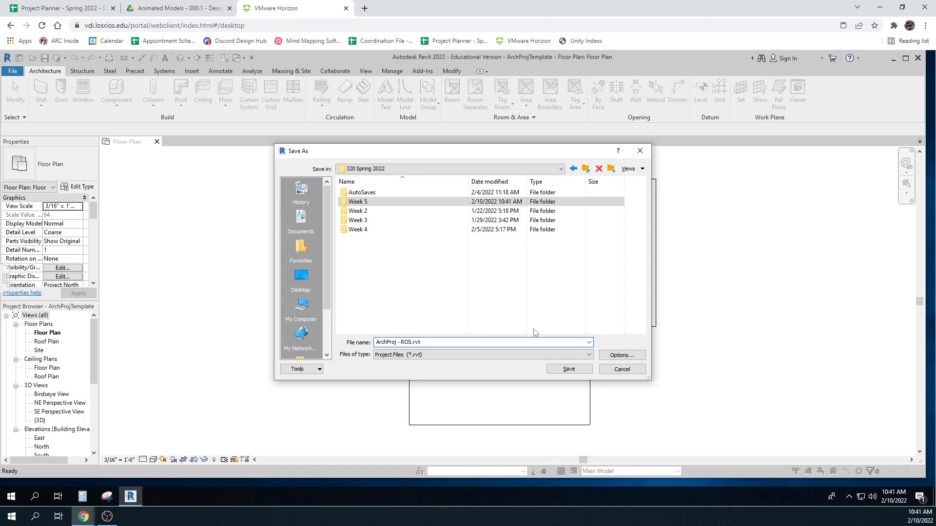
{"action": "left_click", "coordinate": [569, 369]}
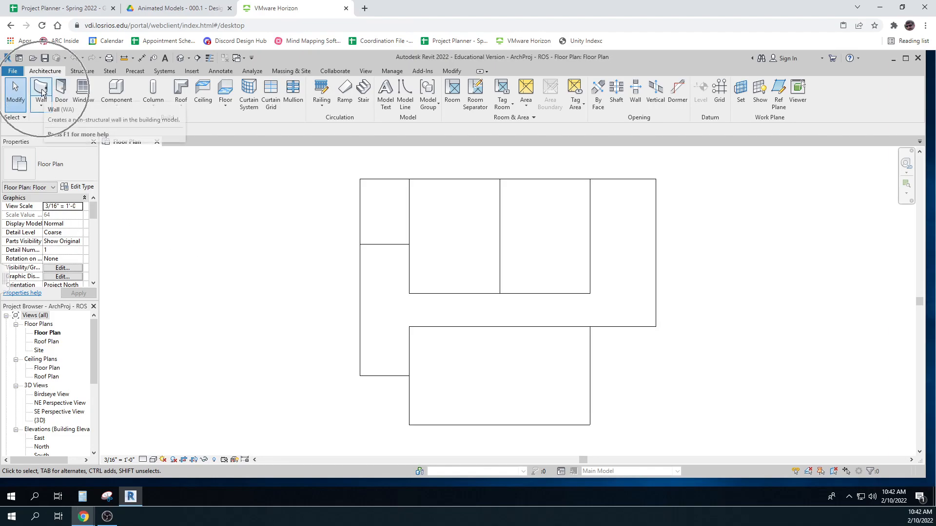
View the Roof Plan ceiling plan and return to the Floor Plan view.
{"action": "left_click", "coordinate": [44, 73]}
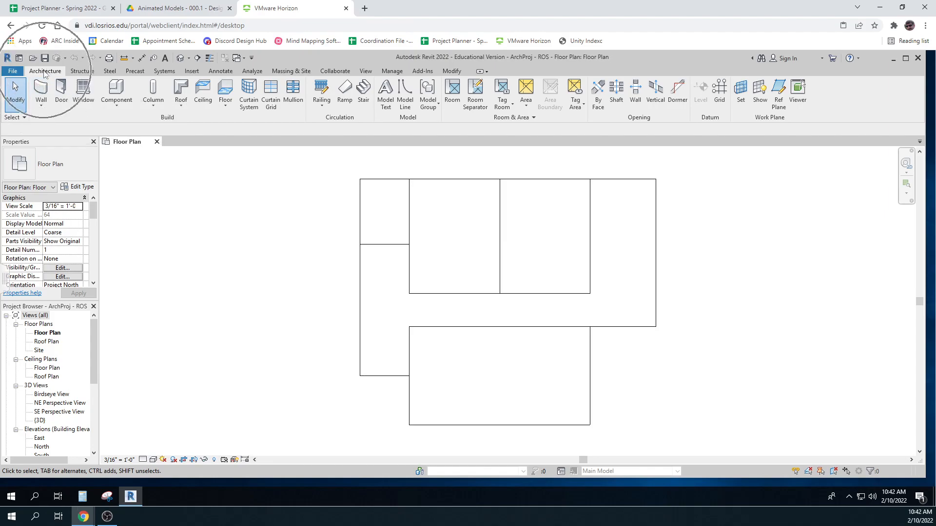
{"action": "left_click", "coordinate": [52, 337]}
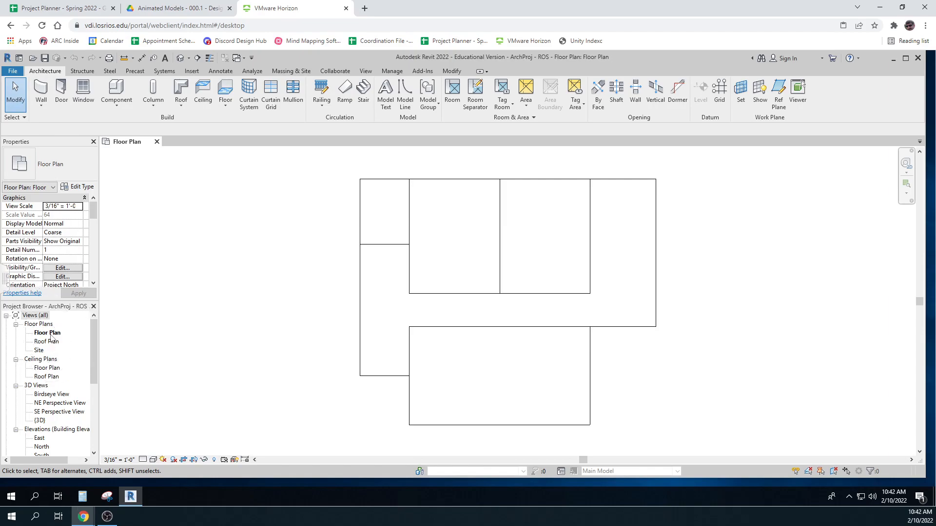
{"action": "double_click", "coordinate": [48, 377]}
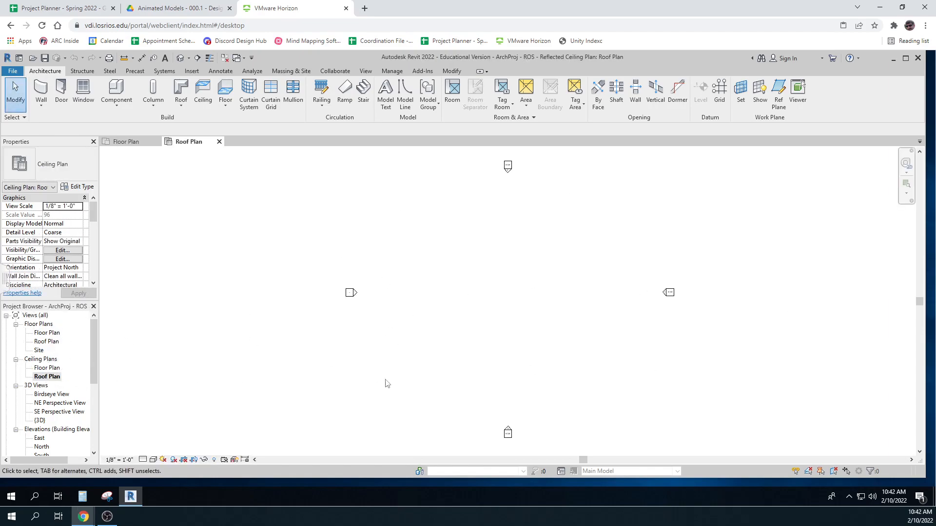
{"action": "double_click", "coordinate": [47, 333]}
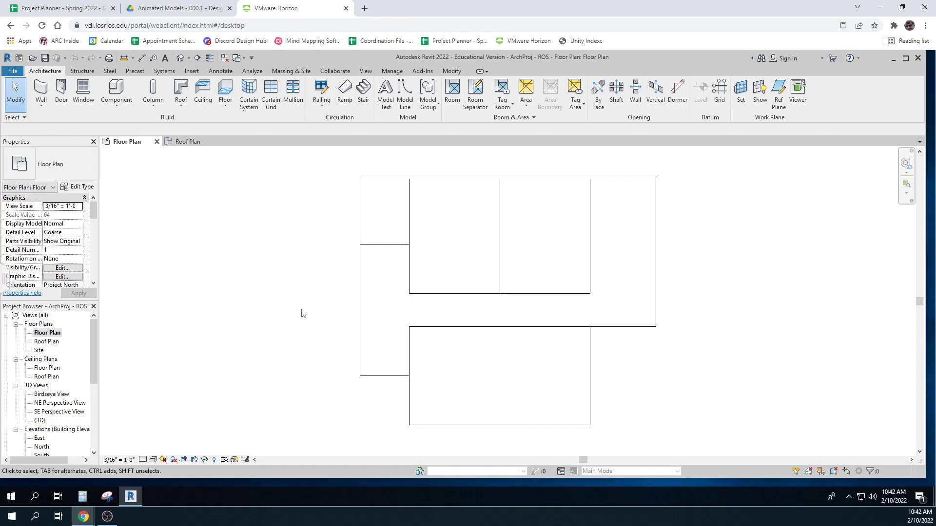
{"action": "scroll", "coordinate": [301, 316], "scroll_direction": "down", "scroll_amount": 4}
{"action": "scroll", "coordinate": [301, 316], "scroll_direction": "up", "scroll_amount": 5}
{"action": "scroll", "coordinate": [302, 317], "scroll_direction": "down", "scroll_amount": 4}
{"action": "scroll", "coordinate": [324, 351], "scroll_direction": "up", "scroll_amount": 4}
{"action": "scroll", "coordinate": [489, 326], "scroll_direction": "down", "scroll_amount": 3}
{"action": "middle_click_drag", "start_coordinate": [570, 327], "coordinate": [553, 317]}
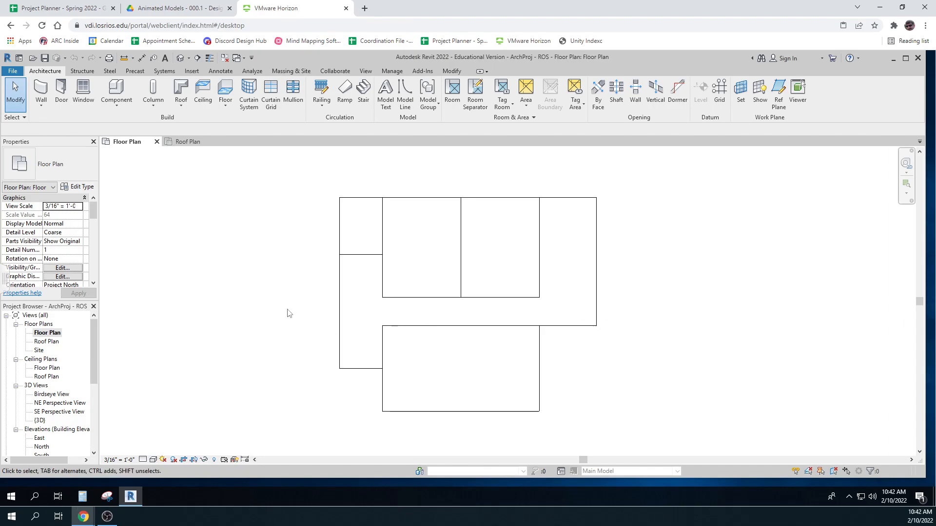
{"action": "left_click", "coordinate": [48, 71]}
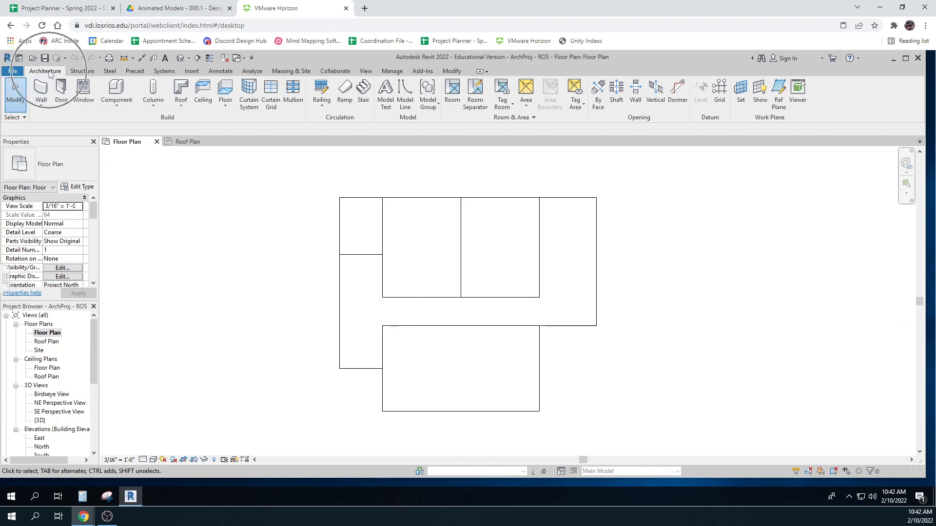
{"action": "left_click", "coordinate": [82, 71]}
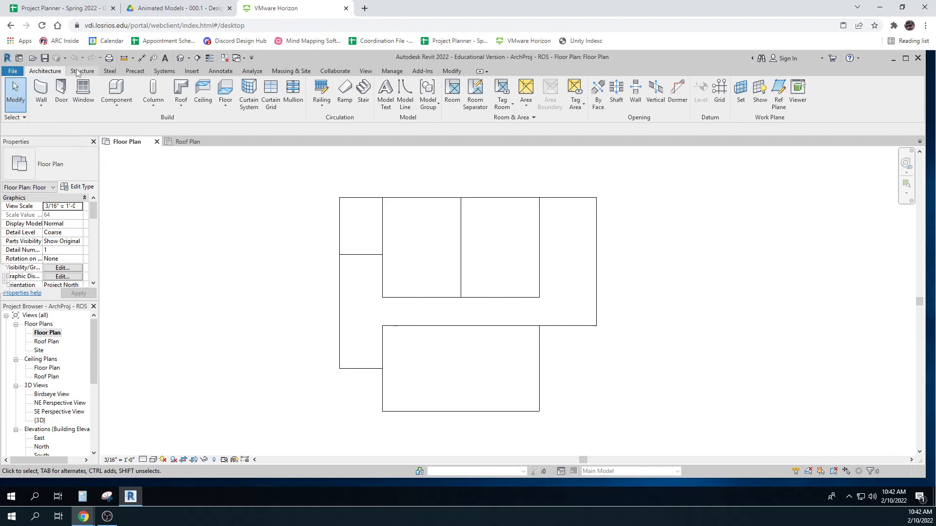
{"action": "left_click", "coordinate": [110, 72]}
{"action": "left_click", "coordinate": [135, 72]}
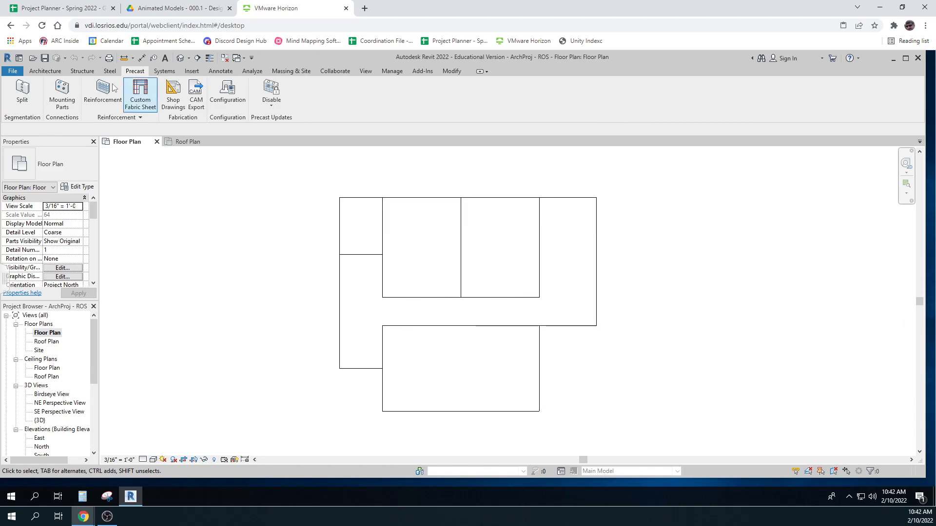
{"action": "left_click", "coordinate": [46, 72]}
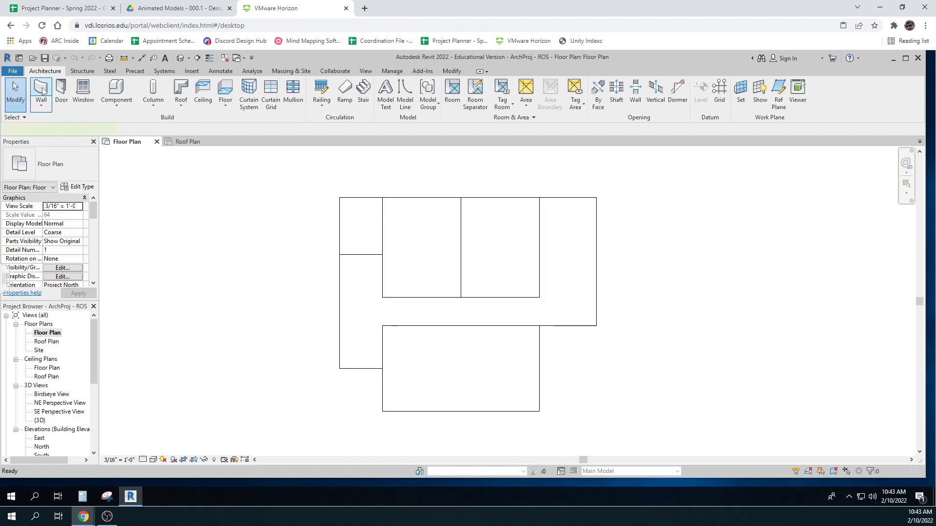
Start the Wall tool and choose the basic wall type Generic - 4" Brick.
{"action": "left_click", "coordinate": [42, 91]}
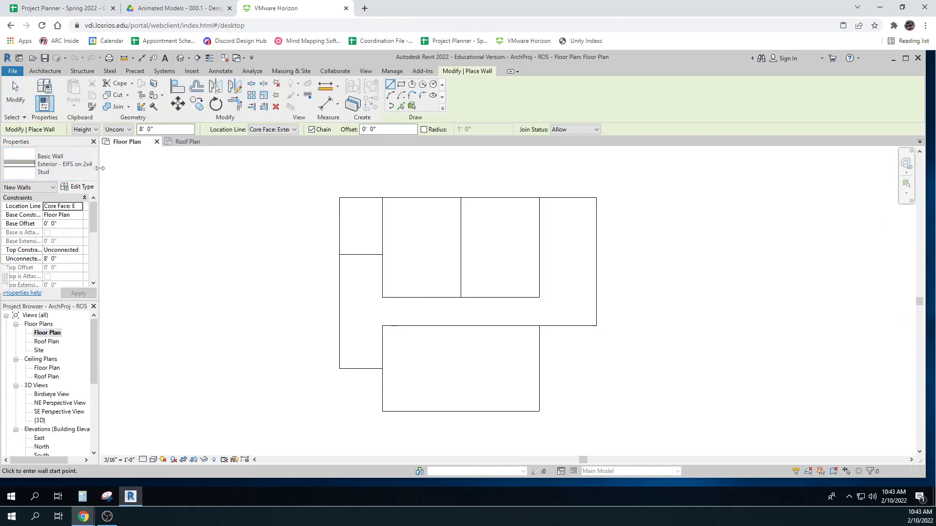
{"action": "left_click", "coordinate": [68, 167]}
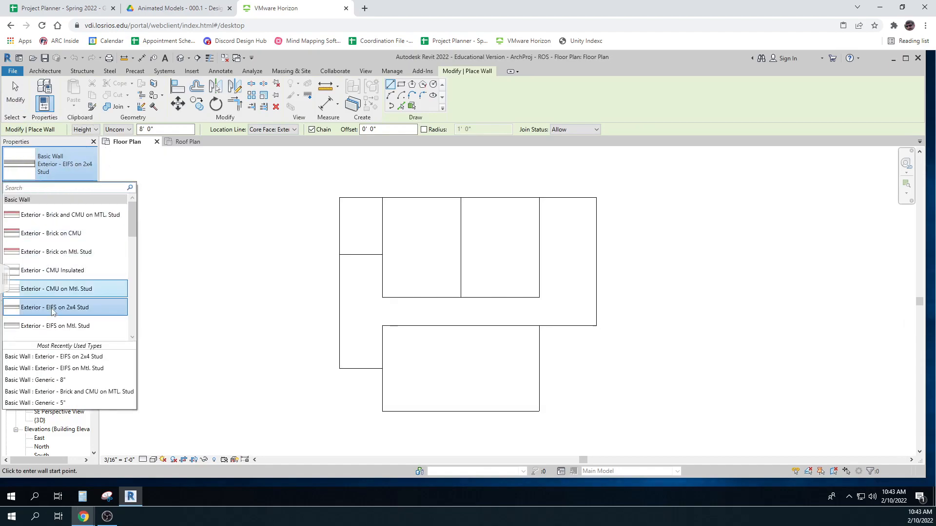
{"action": "left_click_drag", "start_coordinate": [133, 226], "coordinate": [145, 295]}
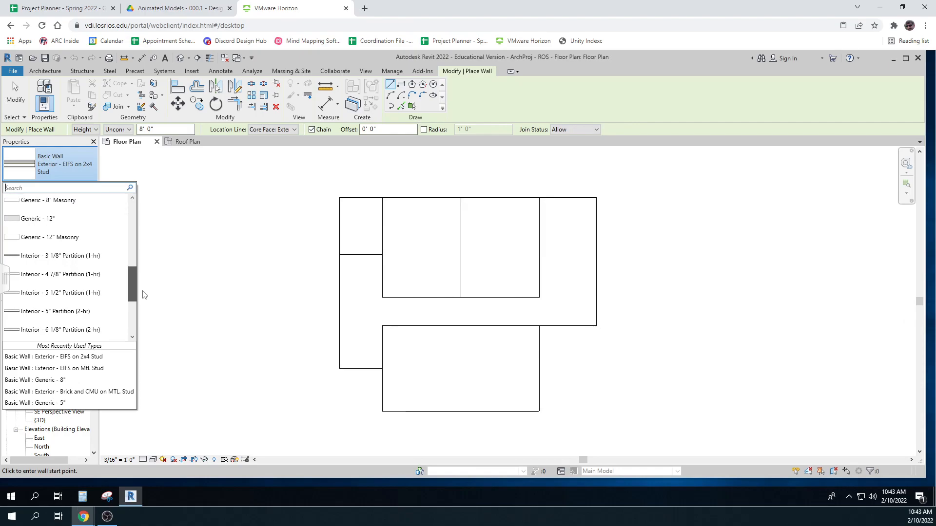
{"action": "left_click_drag", "start_coordinate": [145, 295], "coordinate": [157, 257]}
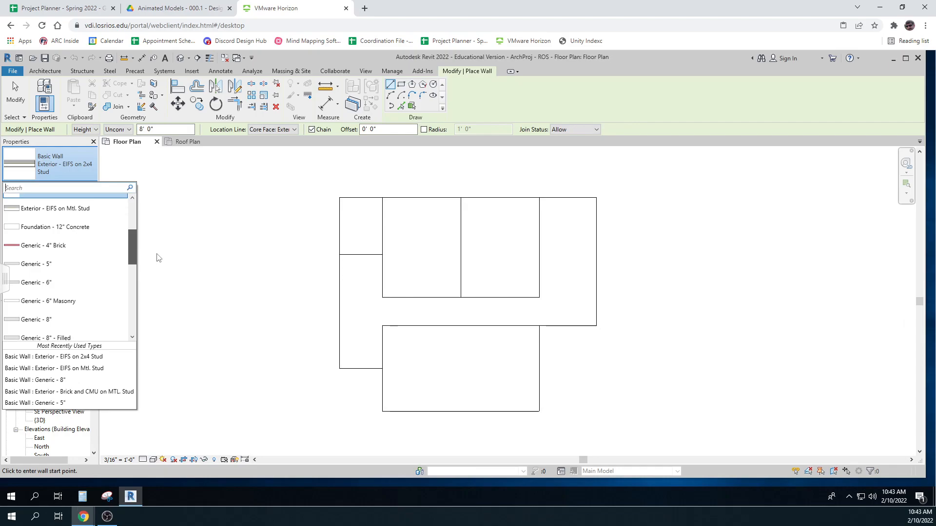
{"action": "left_click", "coordinate": [44, 249]}
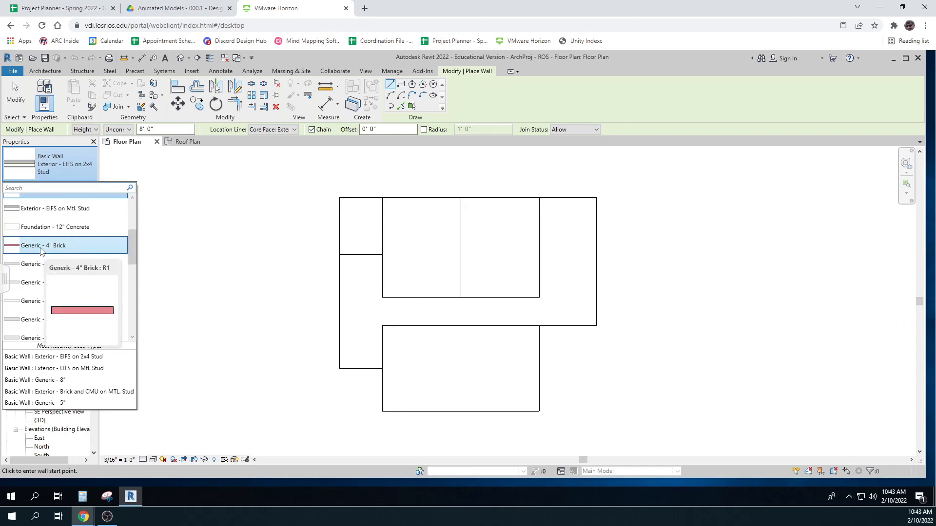
{"action": "left_click_drag", "start_coordinate": [133, 247], "coordinate": [136, 215]}
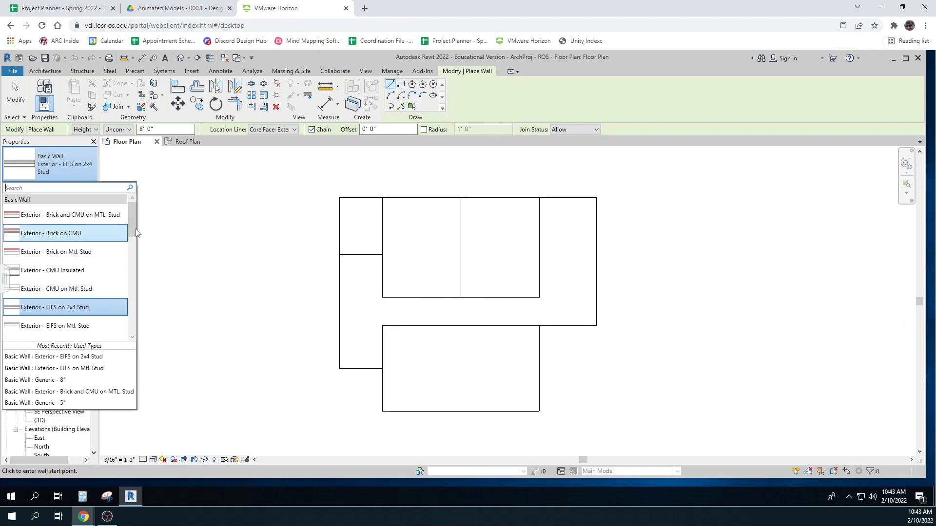
{"action": "left_click_drag", "start_coordinate": [133, 237], "coordinate": [130, 263]}
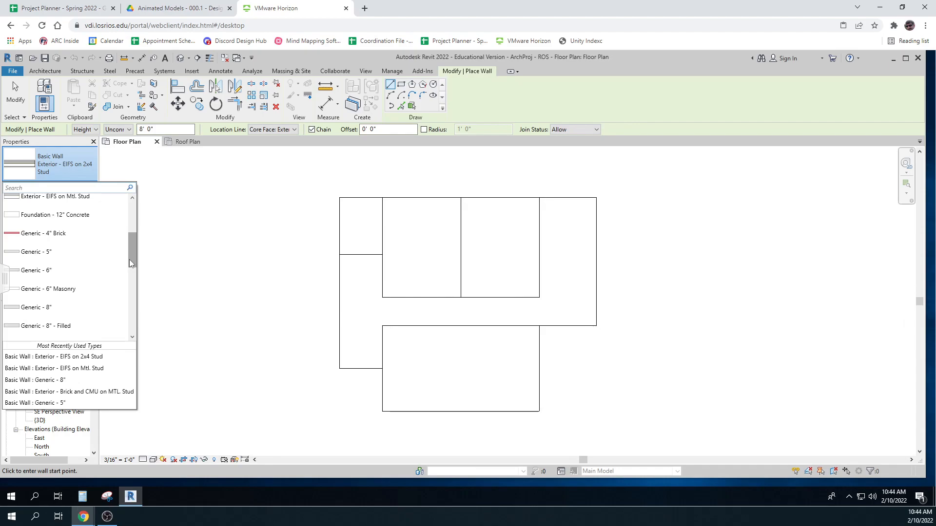
{"action": "left_click", "coordinate": [47, 235]}
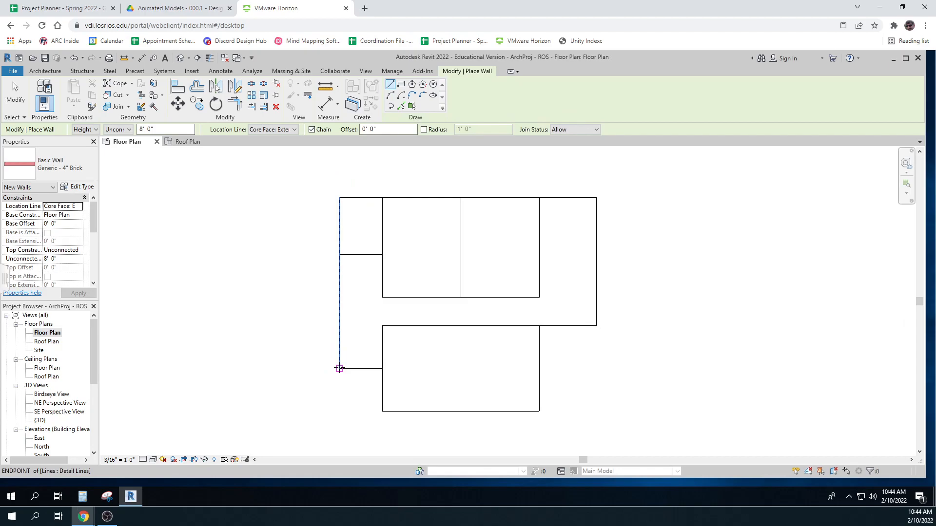
Draw a closed chain of exterior walls clockwise along the plan's outer detail lines, starting and ending at the west wing's southwest corner.
{"action": "left_click", "coordinate": [340, 368]}
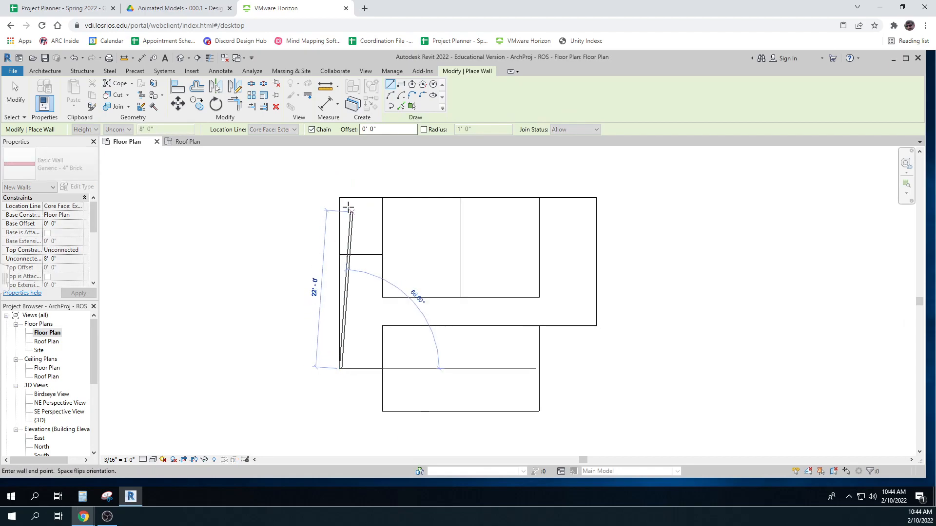
{"action": "left_click", "coordinate": [340, 198]}
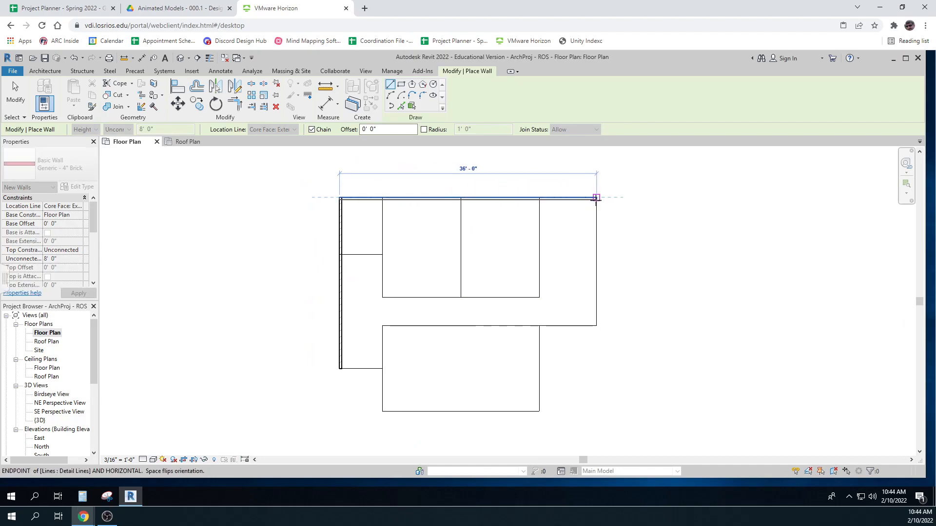
{"action": "left_click", "coordinate": [596, 198]}
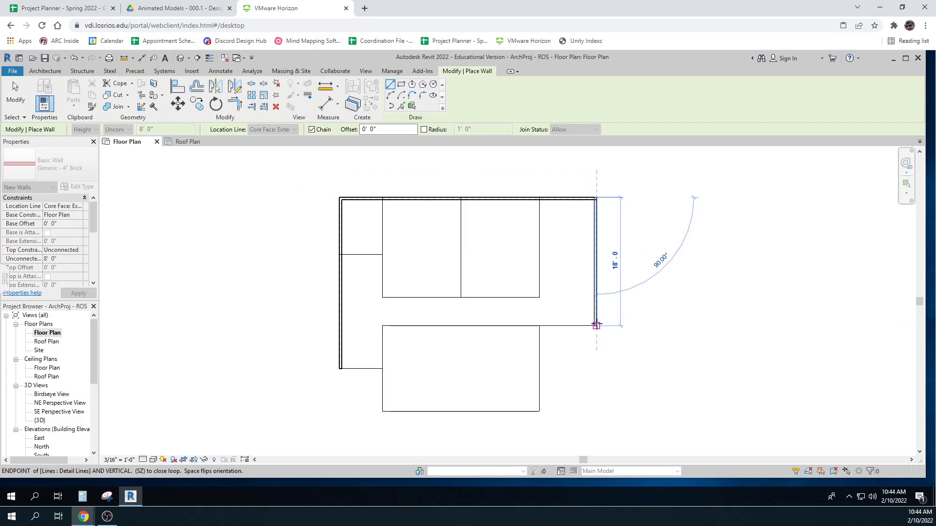
{"action": "left_click", "coordinate": [596, 326]}
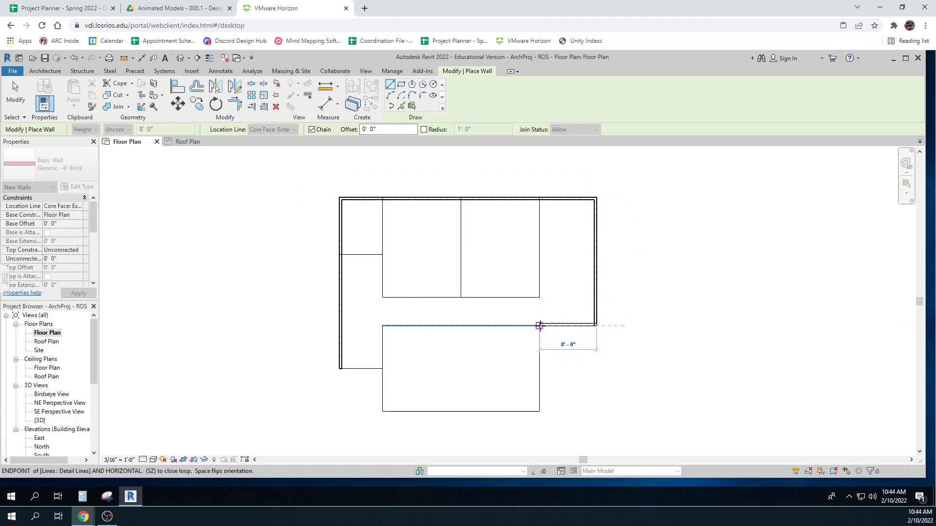
{"action": "left_click", "coordinate": [540, 326]}
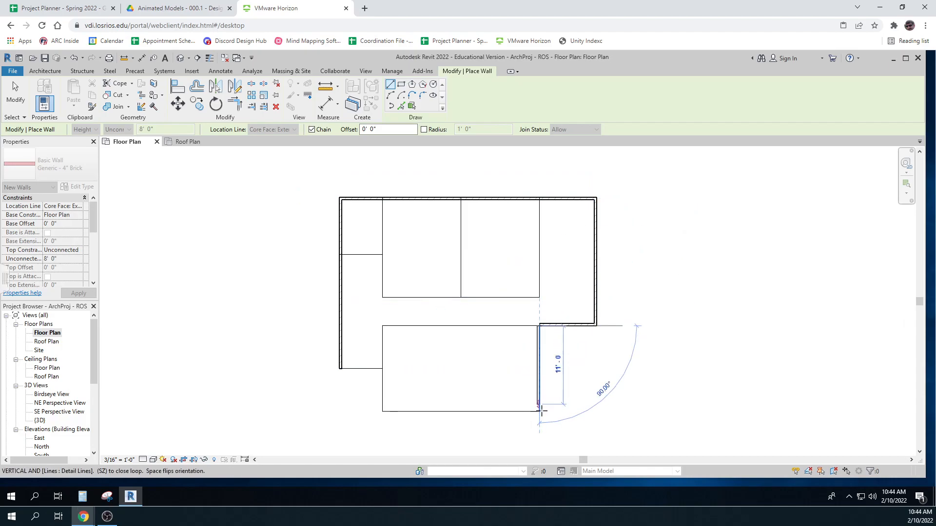
{"action": "left_click", "coordinate": [539, 411]}
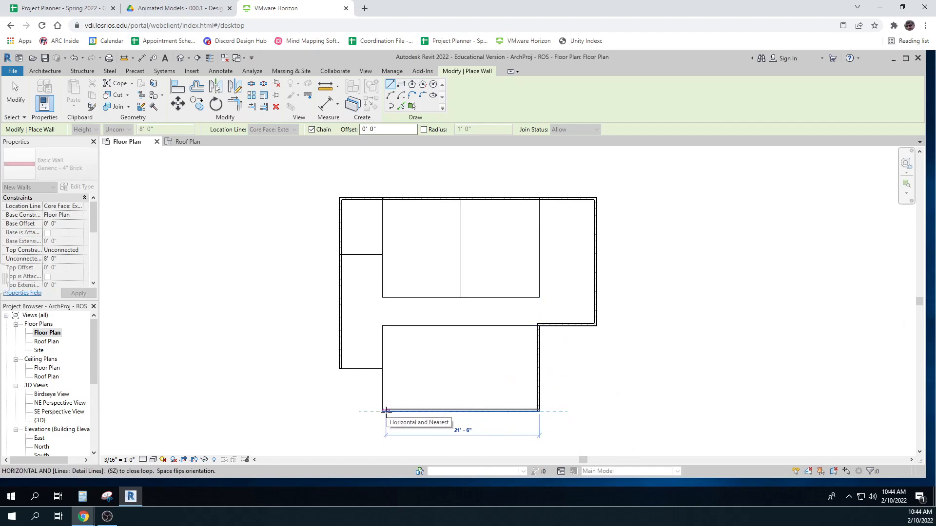
{"action": "left_click", "coordinate": [382, 411]}
{"action": "left_click", "coordinate": [382, 368]}
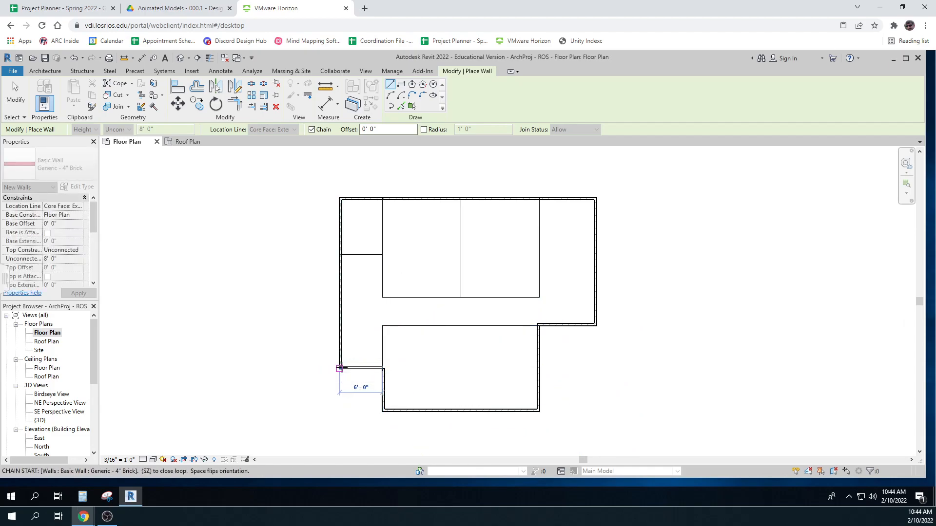
{"action": "left_click", "coordinate": [339, 368]}
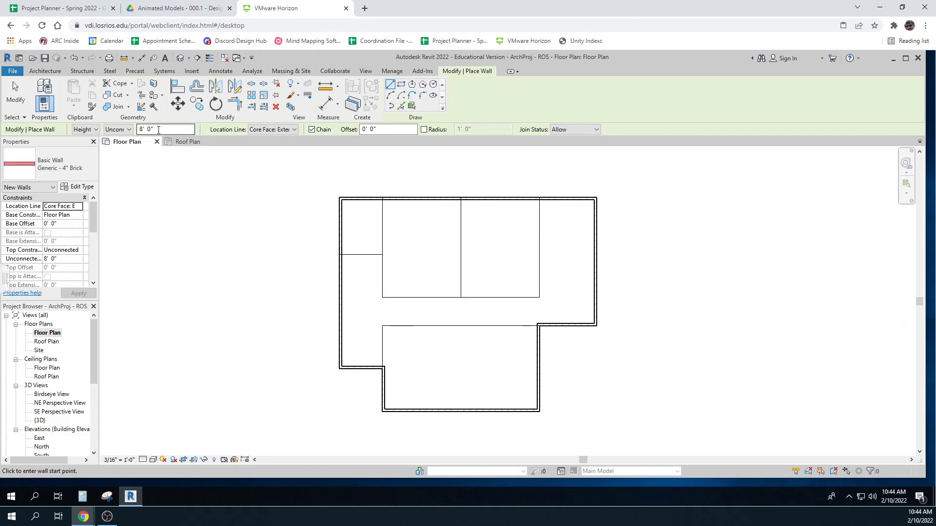
{"action": "key", "text": "ctrl"}
{"action": "key", "text": "ctrl"}
{"action": "key", "text": "ctrl"}
{"action": "key", "text": "ctrl"}
{"action": "key", "text": "ctrl"}
{"action": "key", "text": "ctrl"}
{"action": "scroll", "coordinate": [86, 241], "scroll_direction": "down", "scroll_amount": 5}
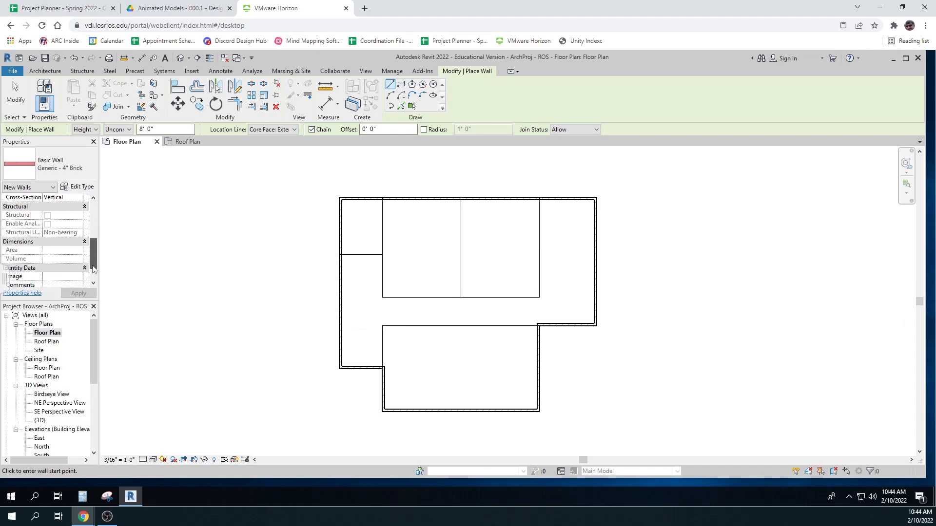
Leave the Wall tool and inspect the exterior walls in the {3D}, Birdseye, NE Perspective and SE Perspective views, returning to {3D}.
{"action": "left_click_drag", "start_coordinate": [89, 291], "coordinate": [107, 215]}
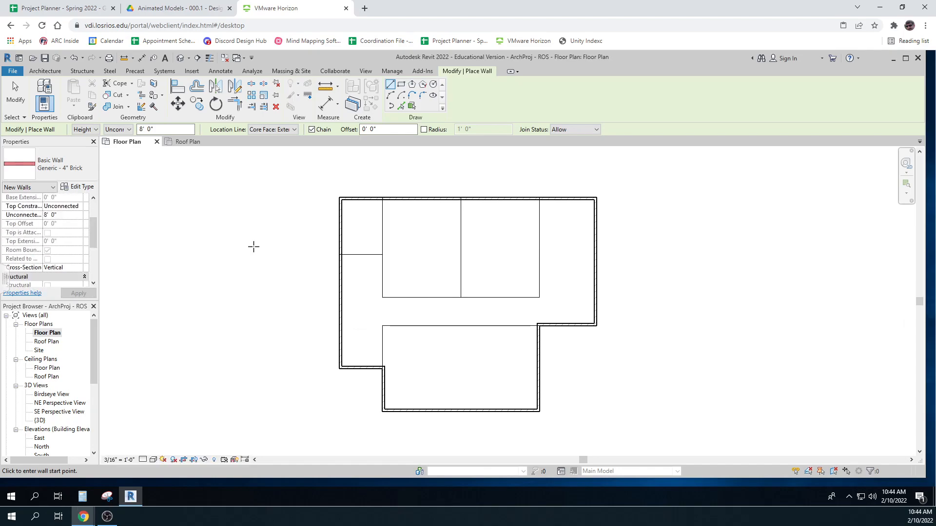
{"action": "key", "text": "Escape"}
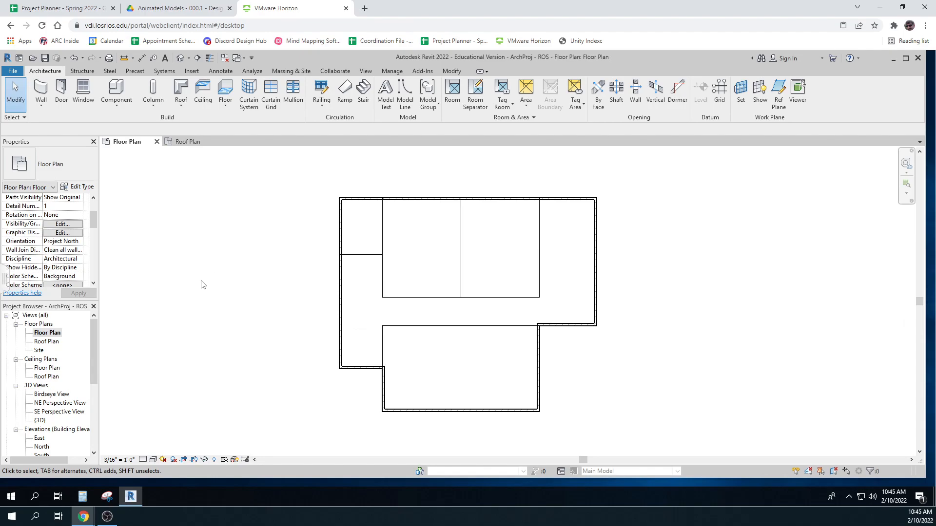
{"action": "key", "text": "ctrl"}
{"action": "key", "text": "ctrl"}
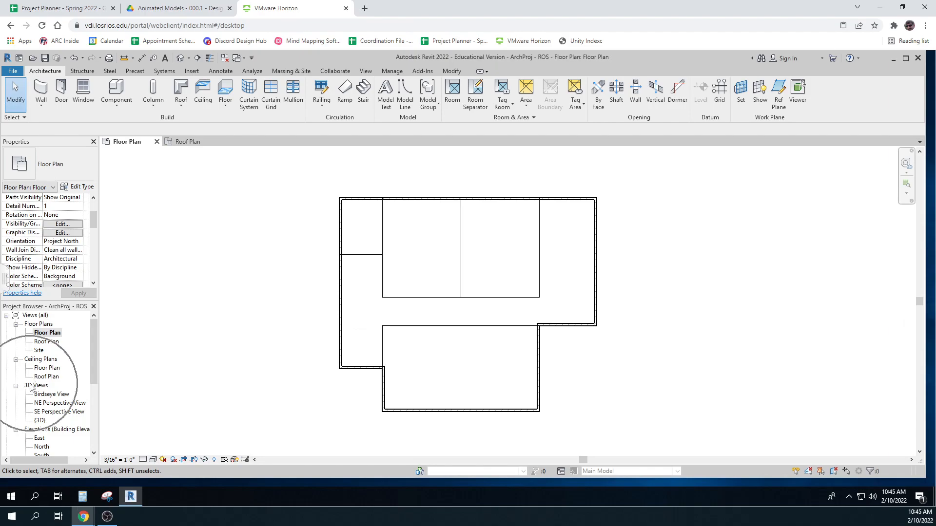
{"action": "key", "text": "ctrl"}
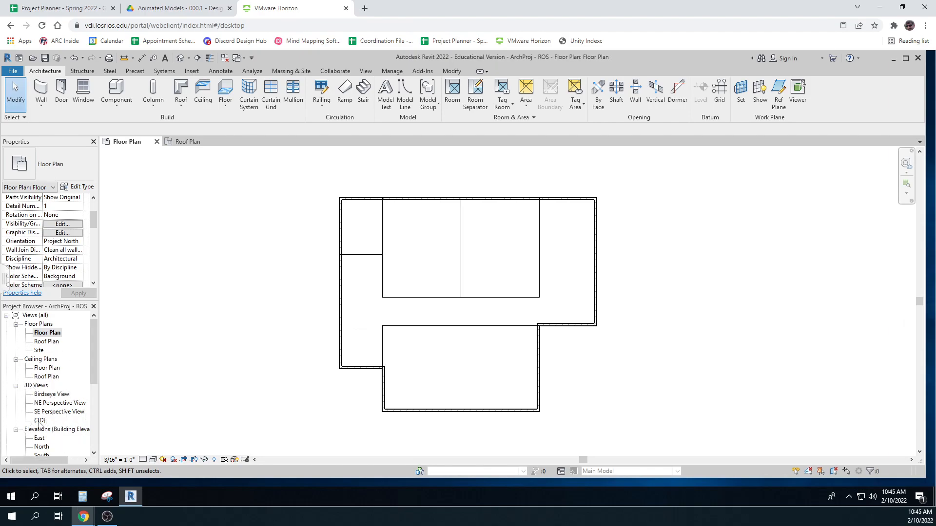
{"action": "double_click", "coordinate": [40, 421]}
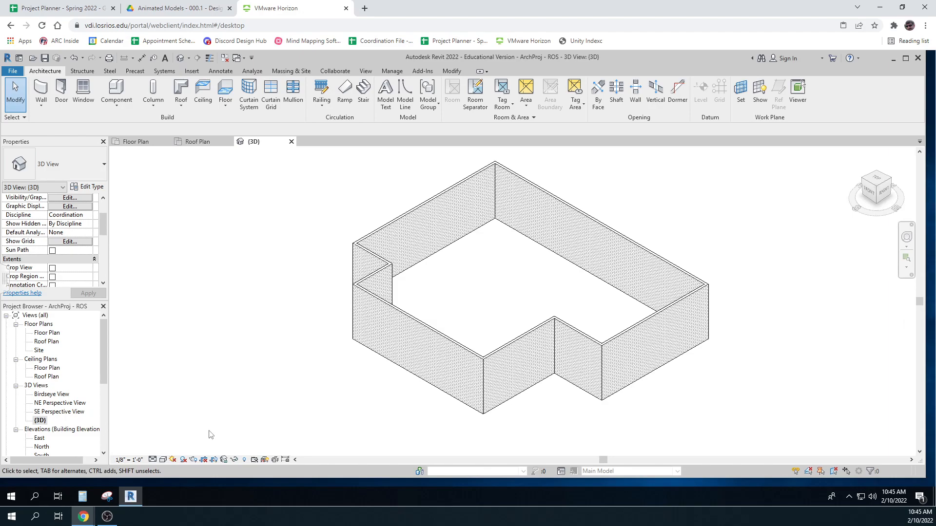
{"action": "double_click", "coordinate": [54, 396]}
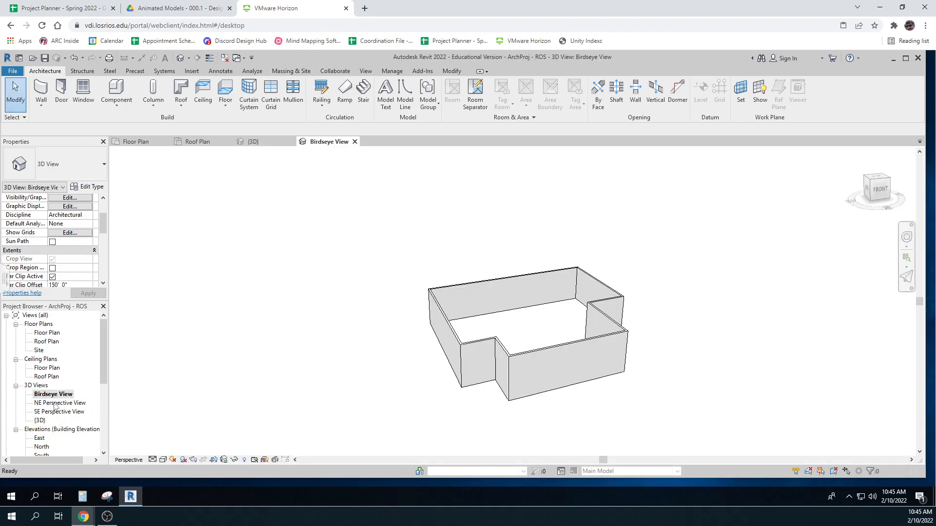
{"action": "double_click", "coordinate": [54, 404]}
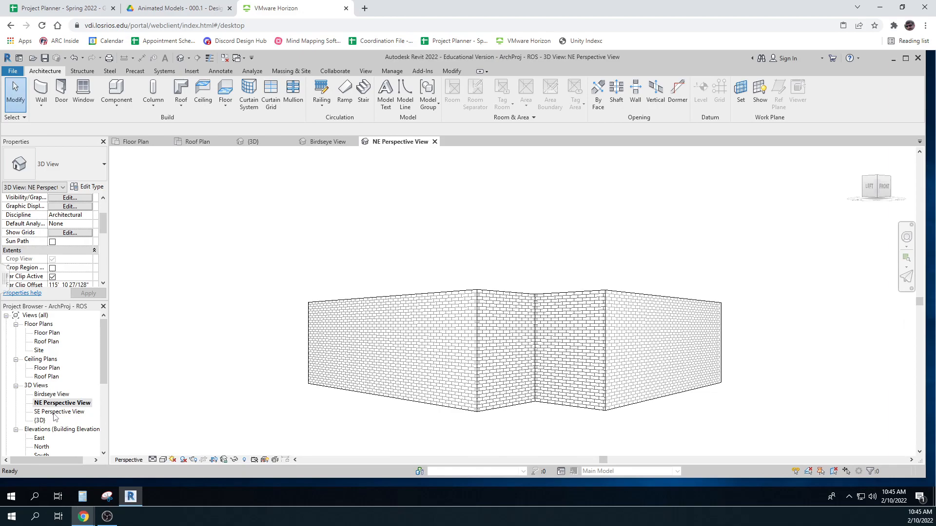
{"action": "double_click", "coordinate": [54, 413]}
{"action": "double_click", "coordinate": [43, 421]}
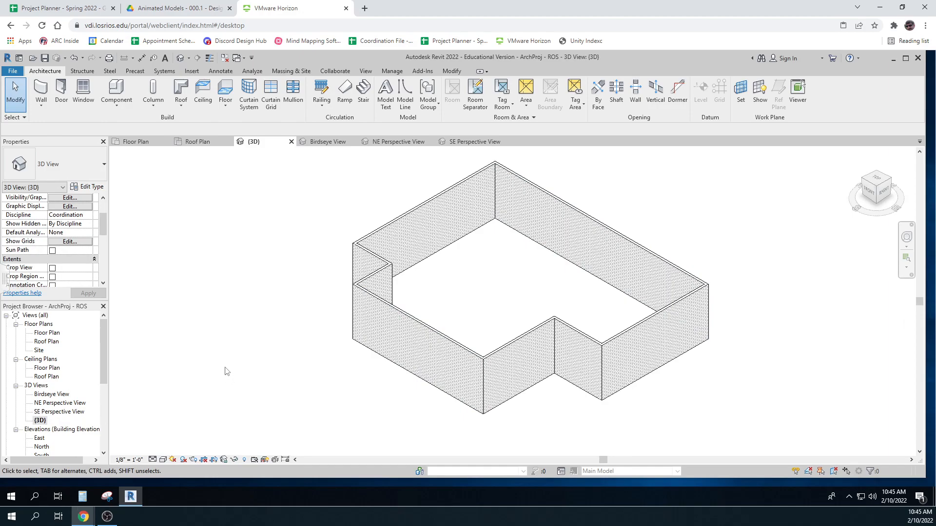
Orbit around the exterior walls in the {3D} view and restore the isometric corner orientation.
{"action": "mouse_move", "coordinate": [225, 371]}
{"action": "middle_mouse_down"}
{"action": "mouse_move", "coordinate": [334, 397]}
{"action": "mouse_move", "coordinate": [287, 339]}
{"action": "mouse_move", "coordinate": [244, 420]}
{"action": "mouse_move", "coordinate": [284, 336]}
{"action": "mouse_move", "coordinate": [303, 368]}
{"action": "mouse_move", "coordinate": [293, 364]}
{"action": "middle_mouse_up"}
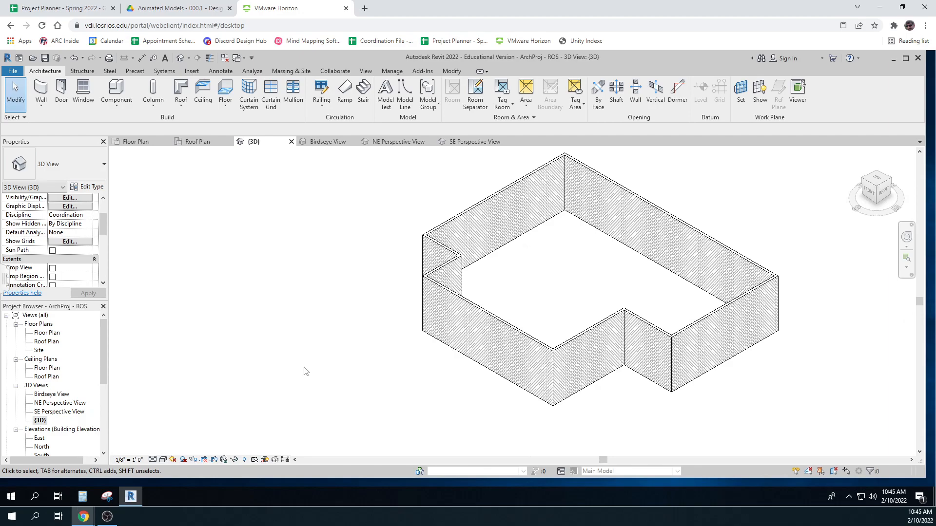
{"action": "middle_click_drag", "start_coordinate": [361, 363], "coordinate": [328, 366]}
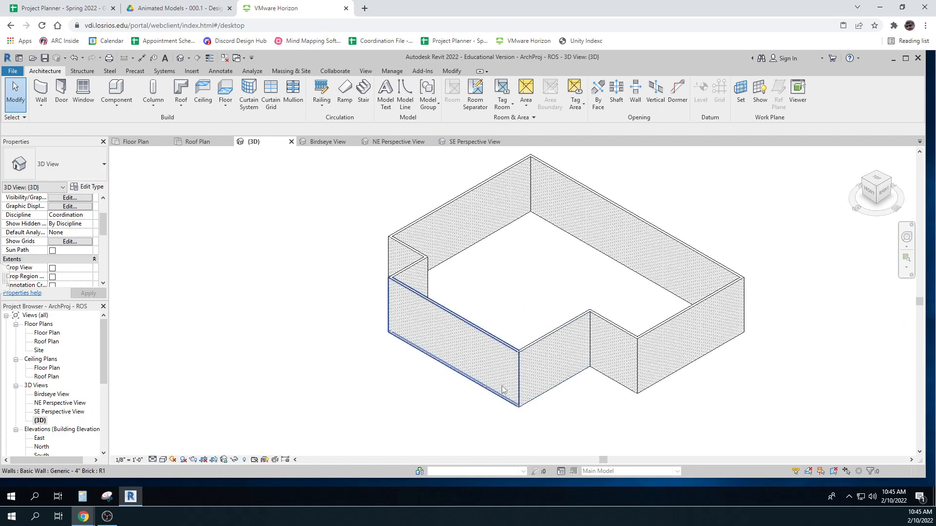
{"action": "mouse_move", "coordinate": [504, 388]}
{"action": "middle_mouse_down", "text": "shift"}
{"action": "mouse_move", "coordinate": [577, 234]}
{"action": "mouse_move", "coordinate": [535, 351]}
{"action": "mouse_move", "coordinate": [475, 404]}
{"action": "mouse_move", "coordinate": [389, 376]}
{"action": "mouse_move", "coordinate": [399, 303]}
{"action": "mouse_move", "coordinate": [408, 367]}
{"action": "mouse_move", "coordinate": [474, 429]}
{"action": "middle_mouse_up", "text": "shift"}
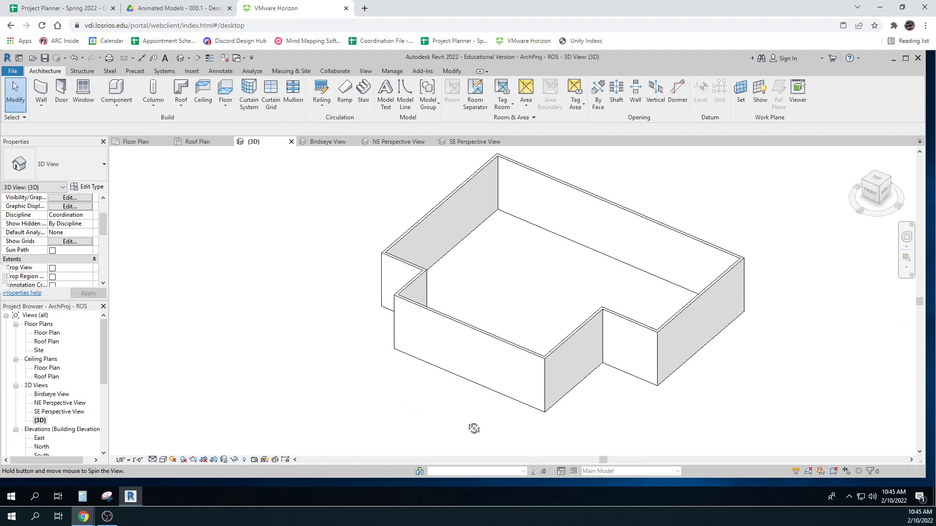
{"action": "left_click", "coordinate": [878, 190]}
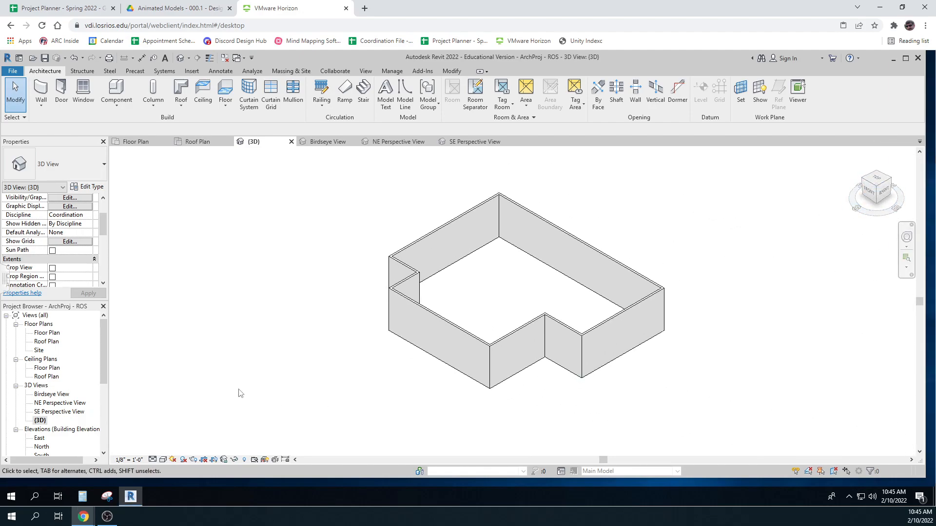
Reopen the Floor Plan view and start the Wall tool with the basic wall type Interior - 3 1/8" Partition (1-hr).
{"action": "double_click", "coordinate": [49, 333]}
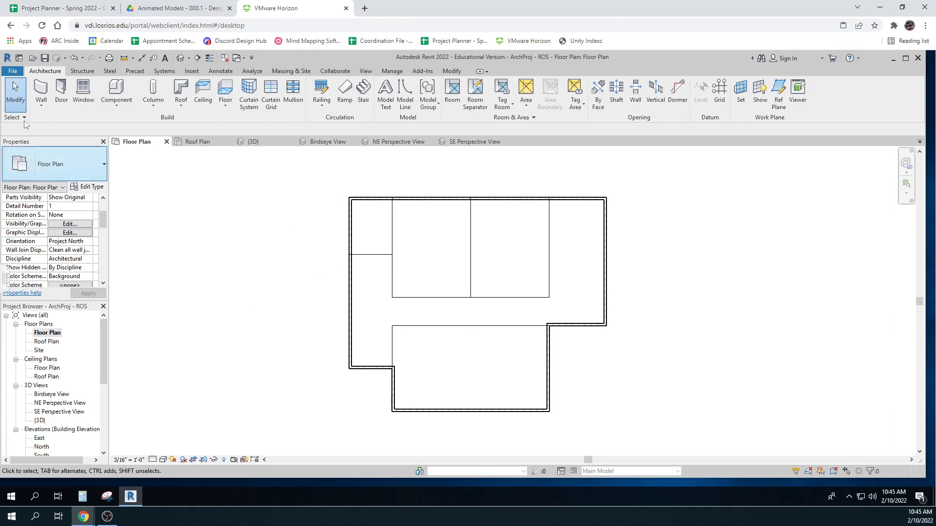
{"action": "left_click", "coordinate": [44, 91]}
{"action": "key", "text": "ctrl"}
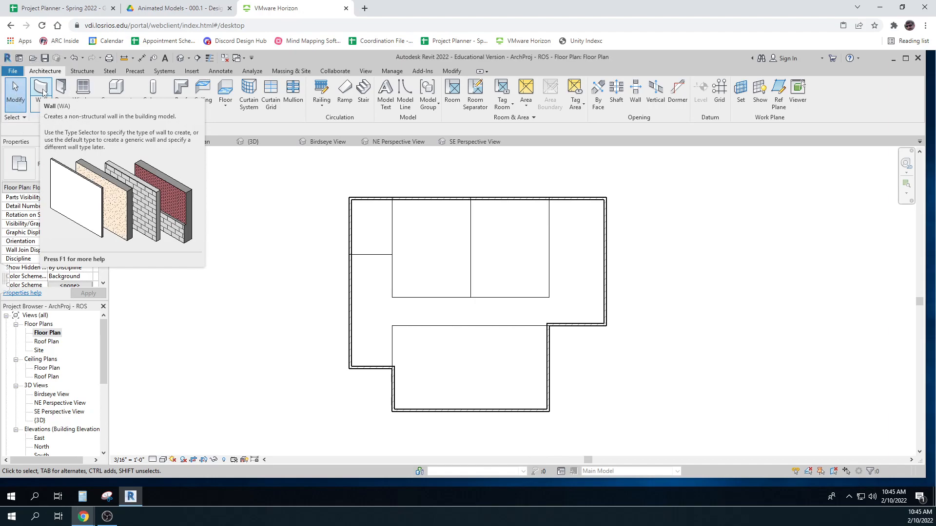
{"action": "left_click", "coordinate": [44, 91]}
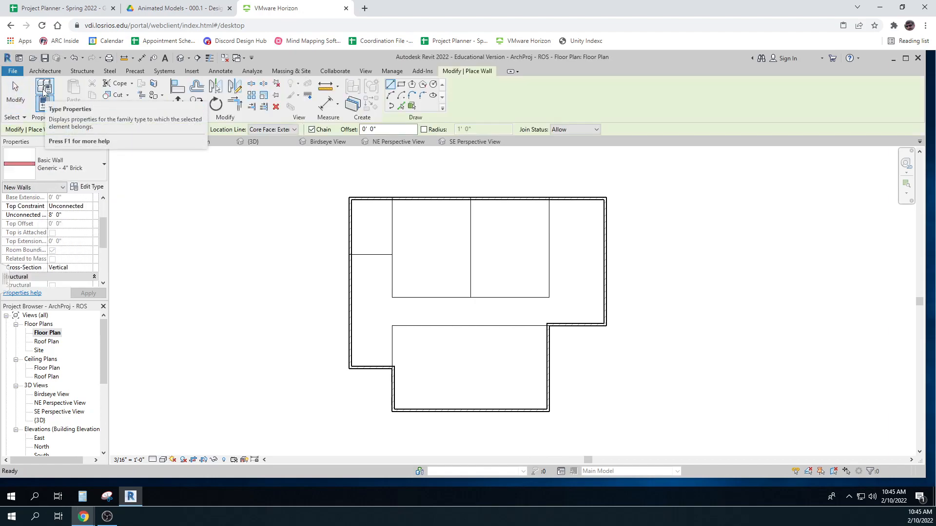
{"action": "key", "text": "ctrl"}
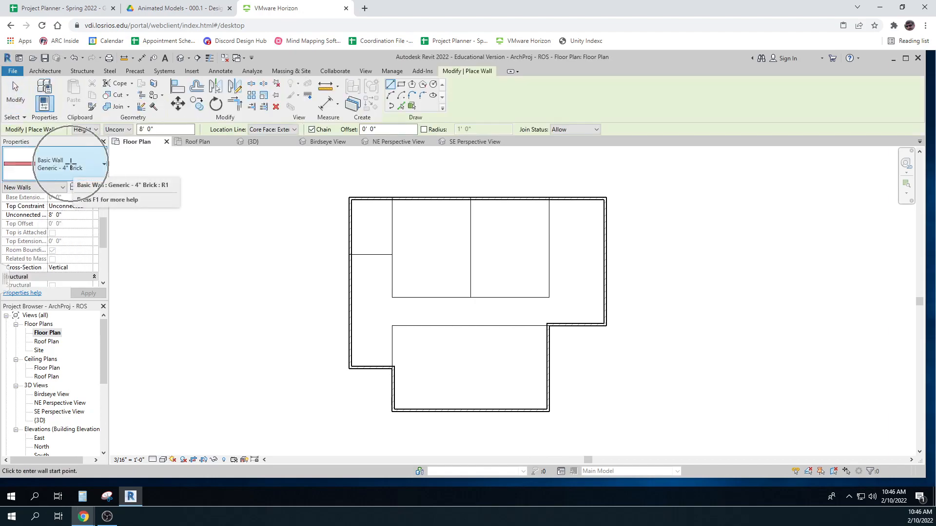
{"action": "key", "text": "ctrl"}
{"action": "key", "text": "ctrl"}
{"action": "left_click", "coordinate": [70, 169]}
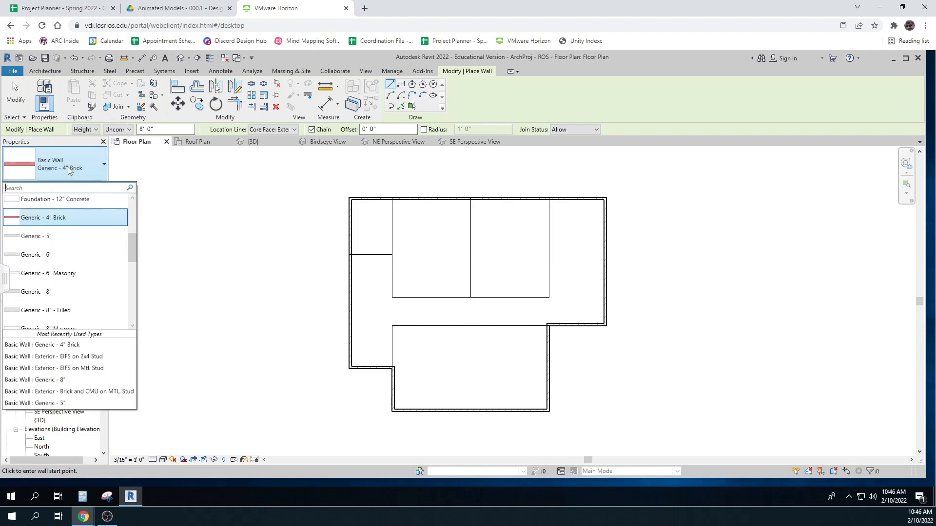
{"action": "scroll", "coordinate": [73, 258], "scroll_direction": "down", "scroll_amount": 2}
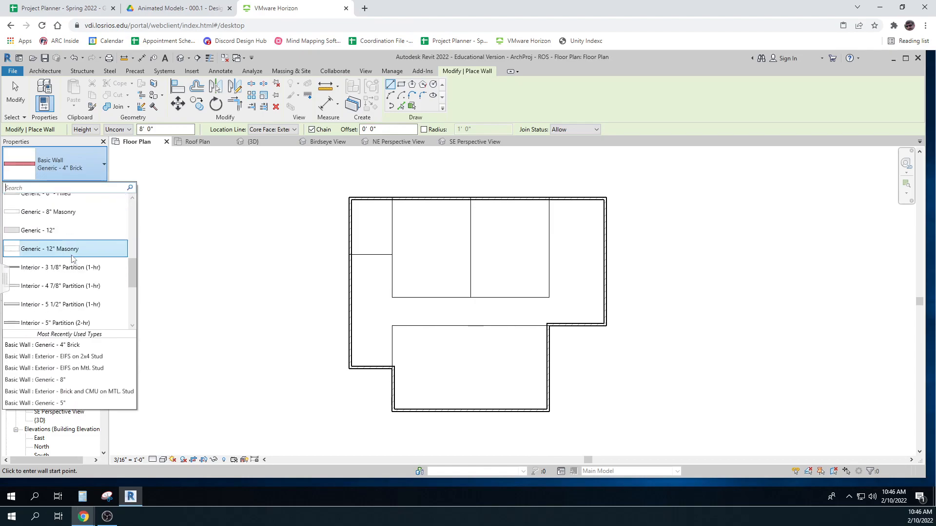
{"action": "key", "text": "ctrl"}
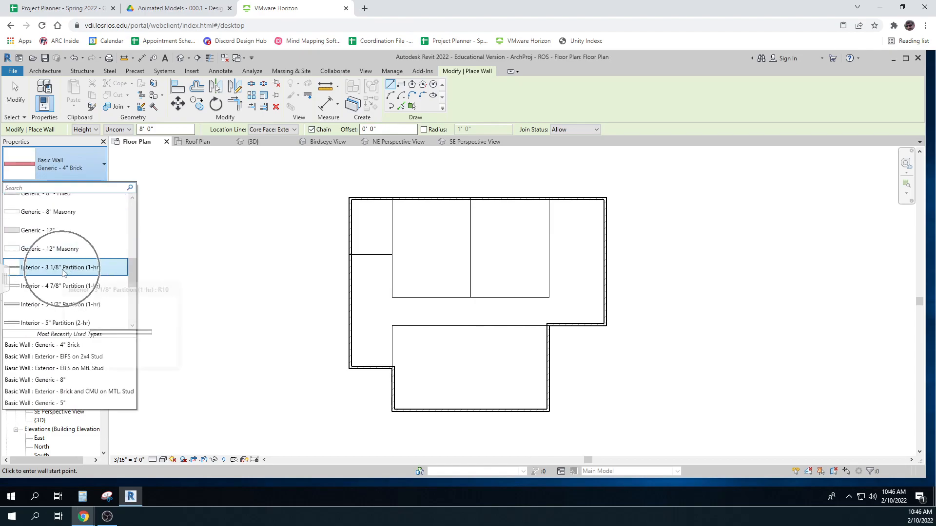
{"action": "key", "text": "ctrl"}
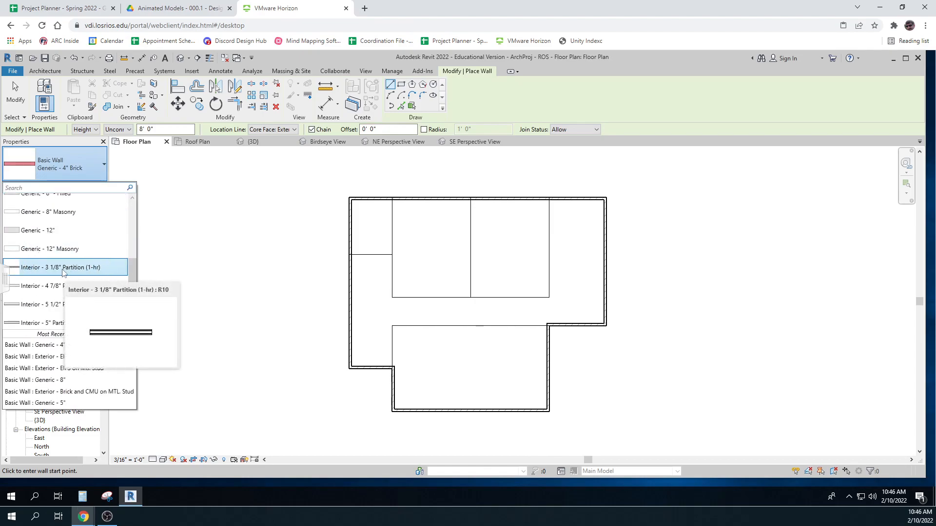
{"action": "scroll", "coordinate": [56, 285], "scroll_direction": "down", "scroll_amount": 1}
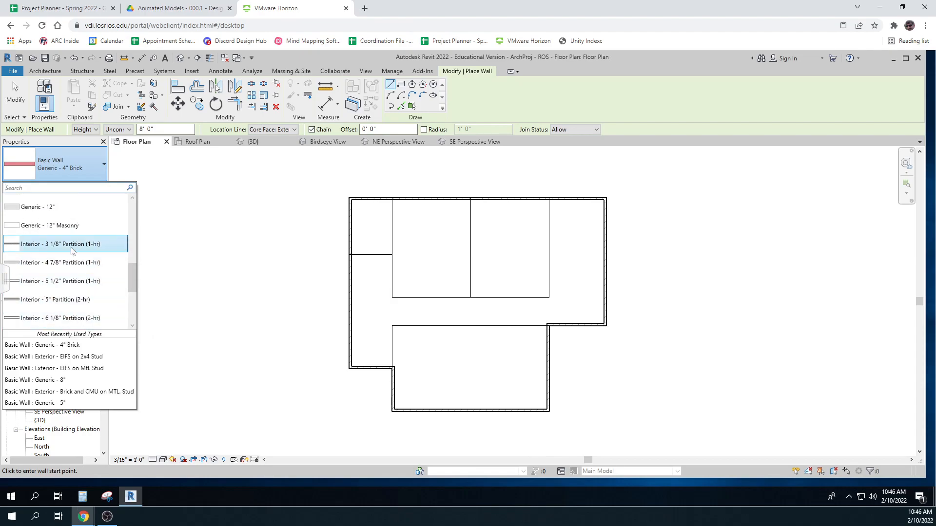
{"action": "scroll", "coordinate": [49, 303], "scroll_direction": "down", "scroll_amount": 1}
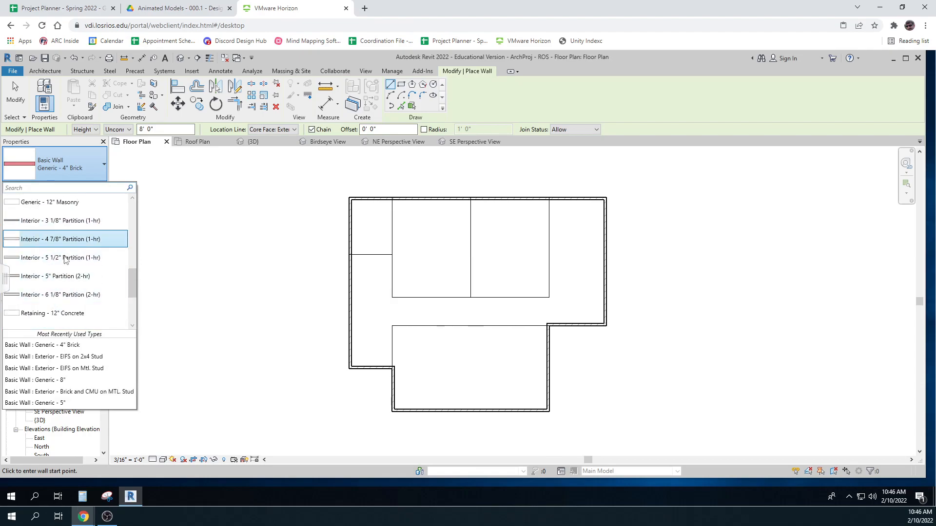
{"action": "scroll", "coordinate": [66, 260], "scroll_direction": "up", "scroll_amount": 2}
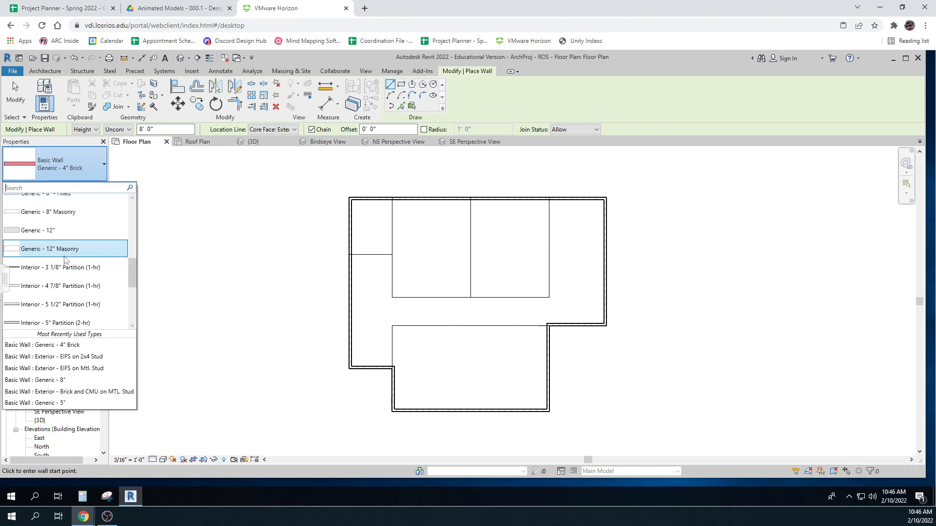
{"action": "scroll", "coordinate": [68, 259], "scroll_direction": "down", "scroll_amount": 1}
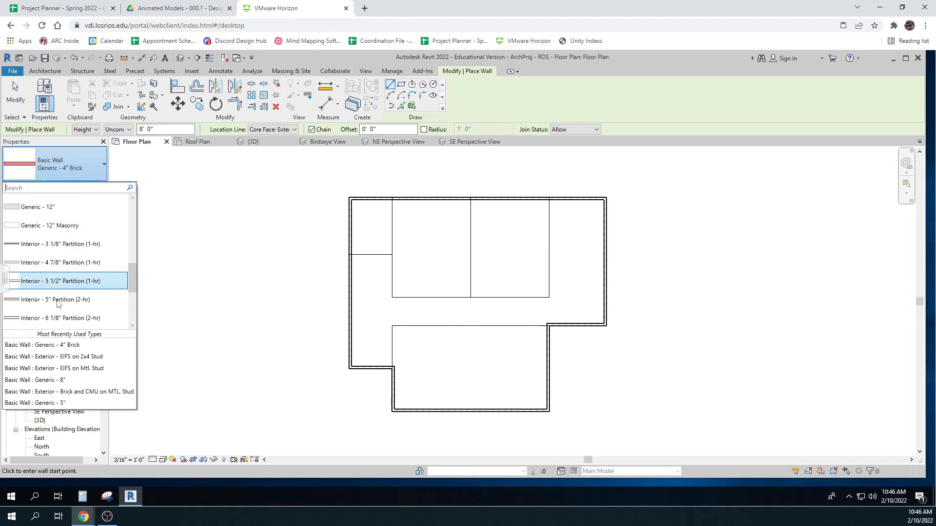
{"action": "mouse_move", "coordinate": [13, 246]}
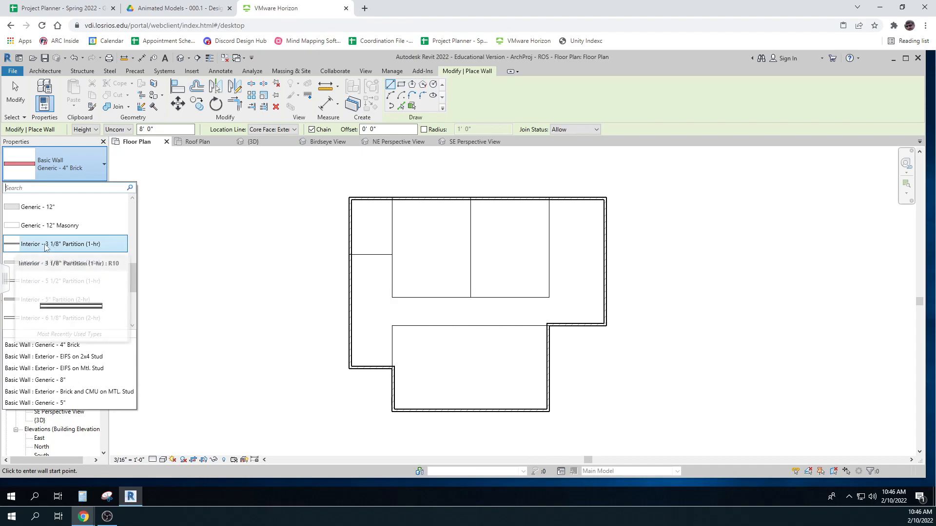
{"action": "left_click", "coordinate": [46, 245]}
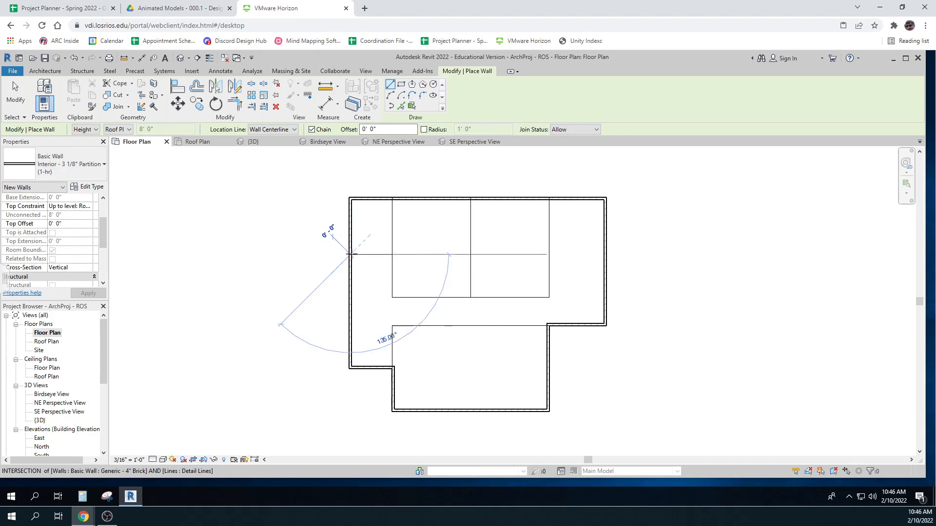
Draw partitions enclosing the northwest corner room along its detail lines, from the west exterior wall east, then up to the north exterior wall.
{"action": "left_click", "coordinate": [350, 254]}
{"action": "left_click", "coordinate": [392, 254]}
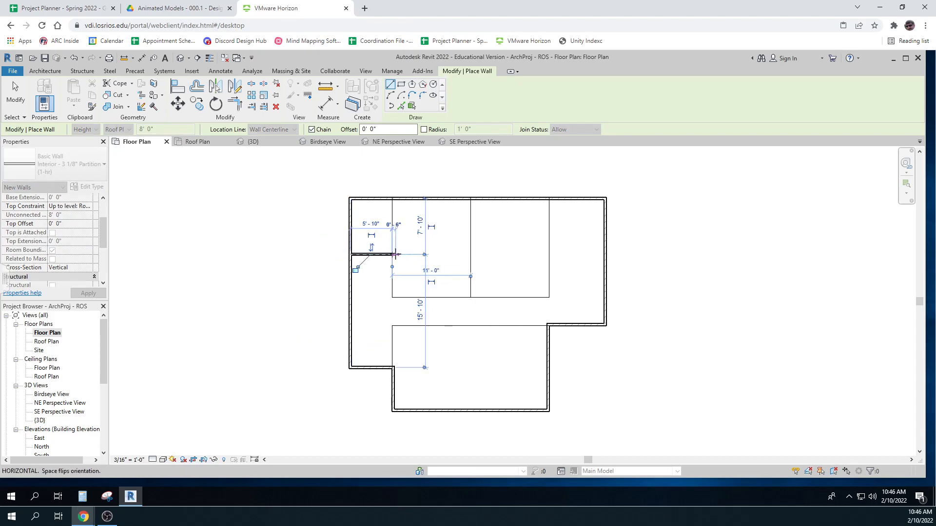
{"action": "left_click", "coordinate": [392, 199]}
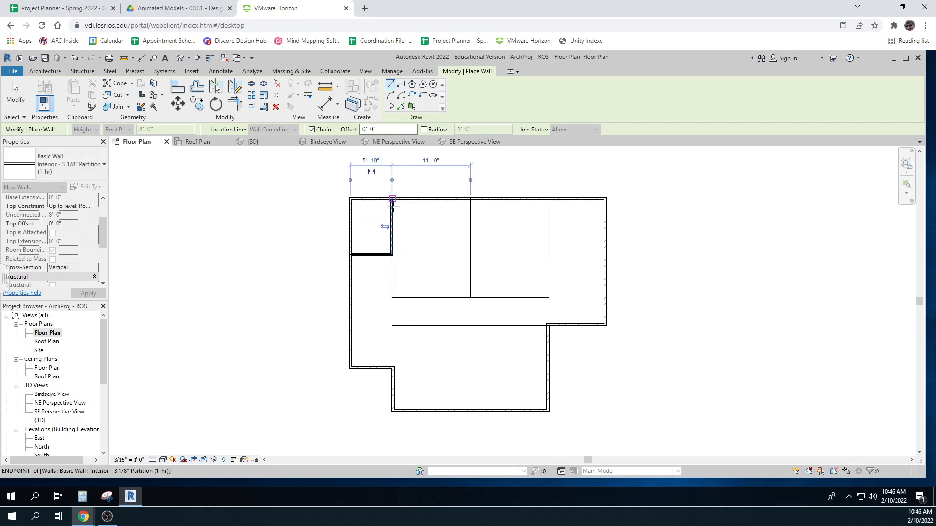
Draw chained partitions from the small room's southeast corner south, east along the corridor line, and north to the north exterior wall.
{"action": "left_click", "coordinate": [392, 255]}
{"action": "left_click", "coordinate": [393, 297]}
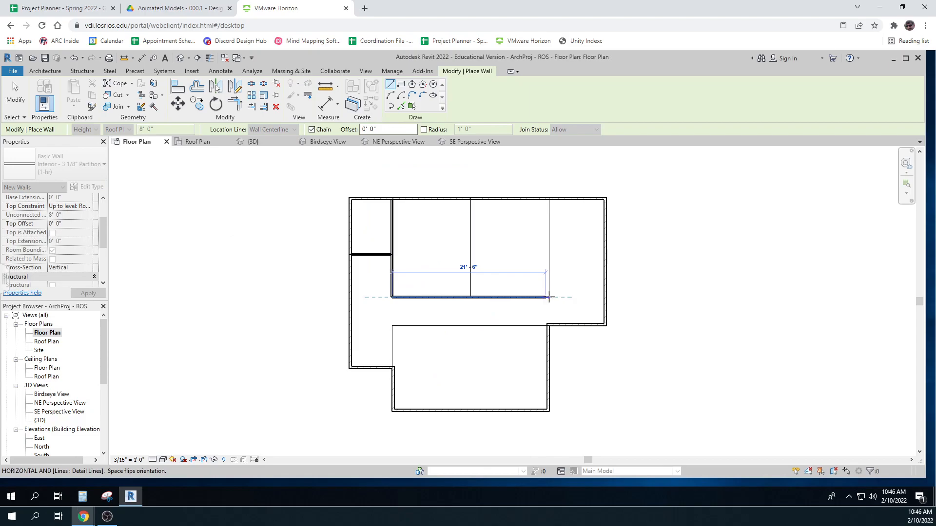
{"action": "left_click", "coordinate": [549, 297]}
{"action": "left_click", "coordinate": [549, 198]}
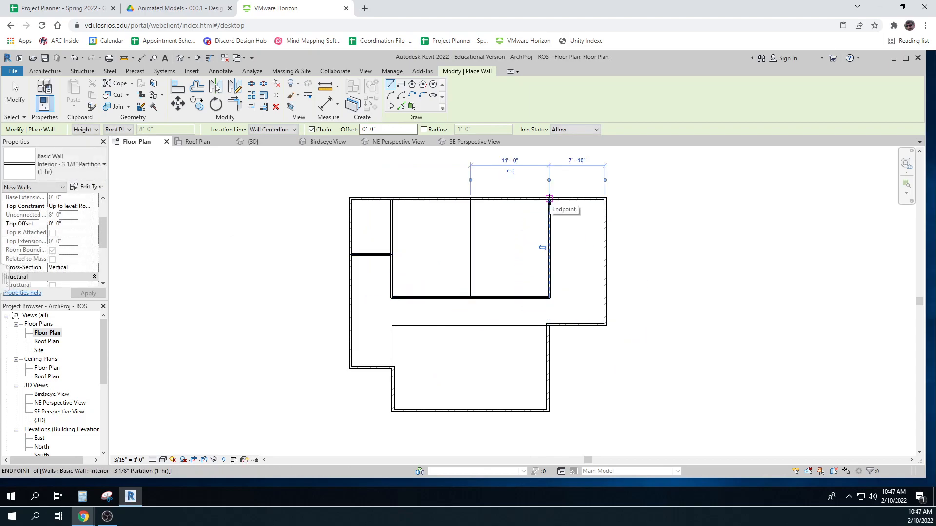
{"action": "key", "text": "Escape"}
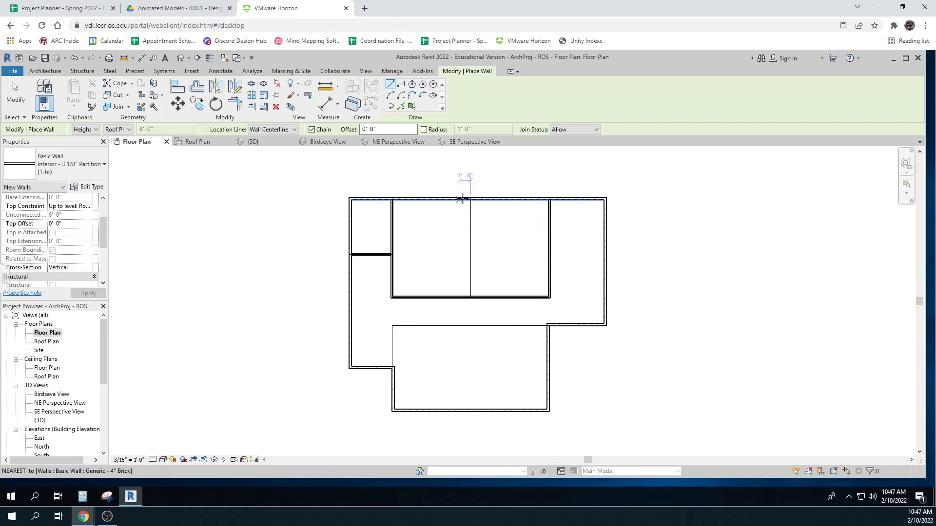
{"action": "left_click", "coordinate": [74, 173]}
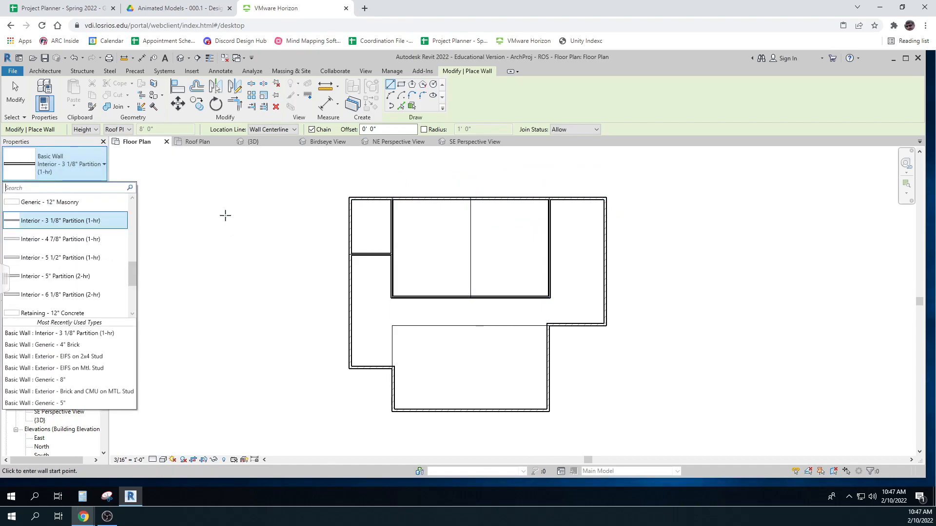
{"action": "left_click", "coordinate": [265, 213]}
{"action": "left_click", "coordinate": [205, 211]}
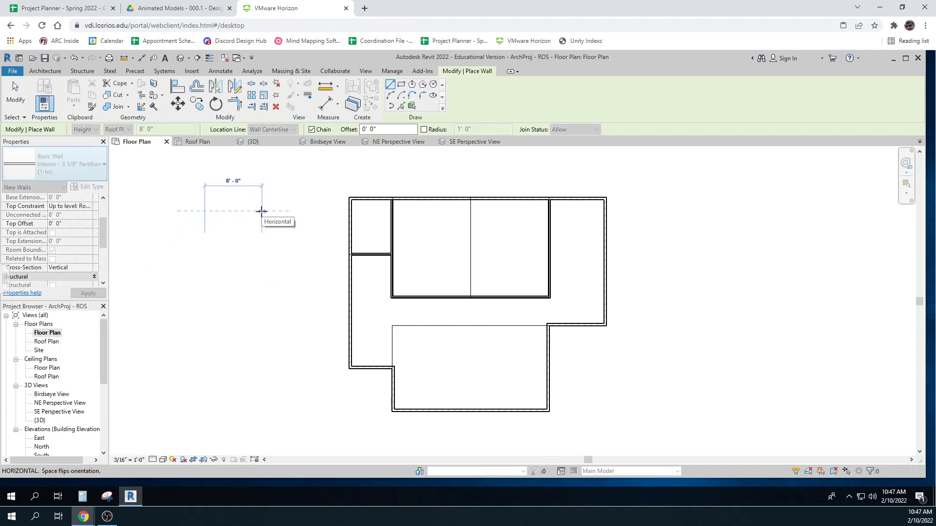
{"action": "key", "text": "Escape"}
{"action": "key", "text": "Escape"}
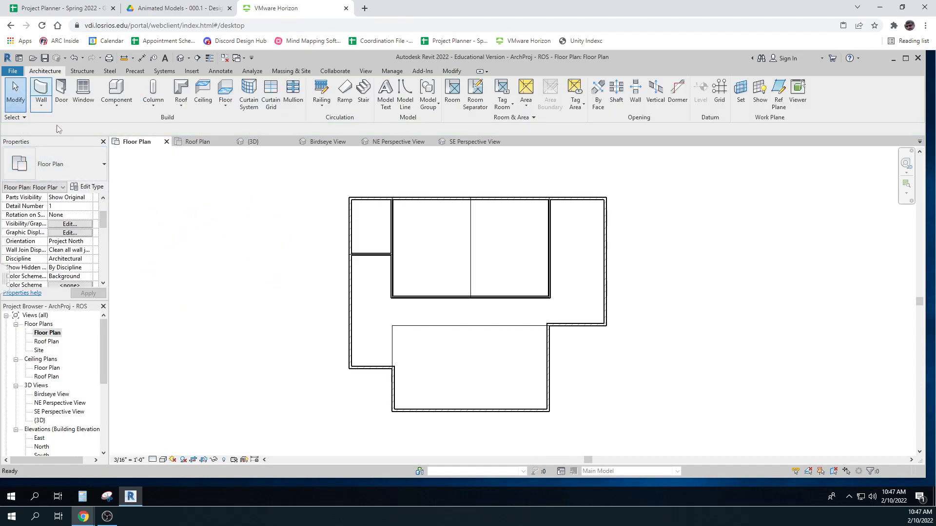
Draw a 3 1/8" partition splitting the large northern room along its middle detail line, from the north exterior wall to the corridor partition.
{"action": "left_click", "coordinate": [41, 90]}
{"action": "left_click", "coordinate": [471, 198]}
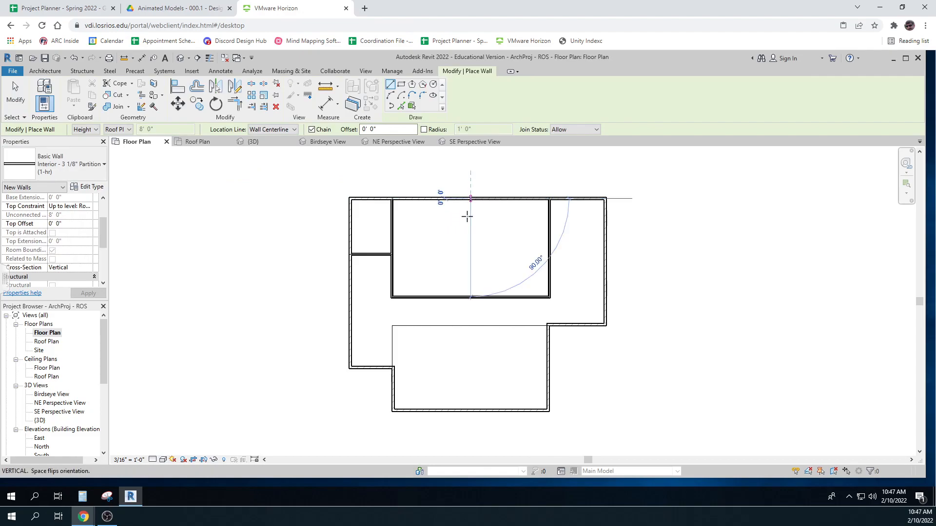
{"action": "left_click", "coordinate": [470, 297]}
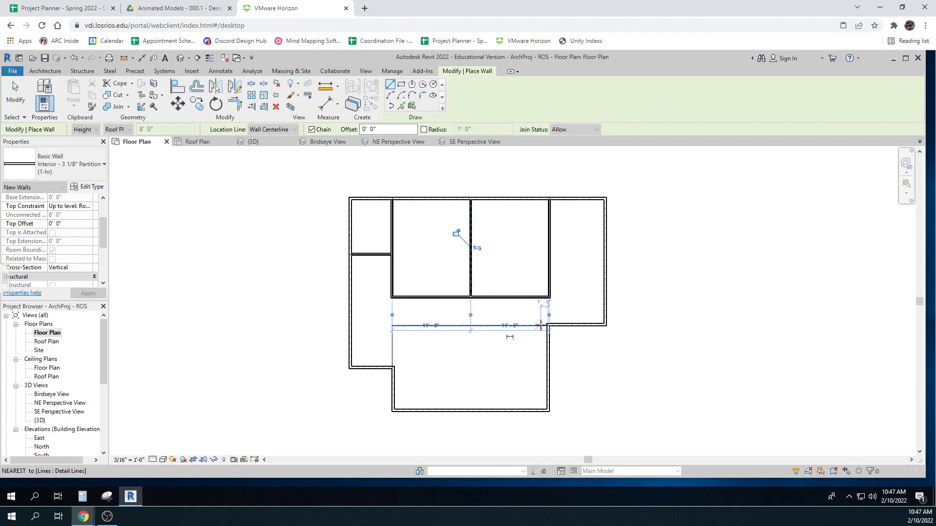
{"action": "key", "text": "Escape"}
Draw chained partitions along the southern room's north edge from the inner exterior corner west, then south to the southwest exterior corner.
{"action": "left_click", "coordinate": [548, 324]}
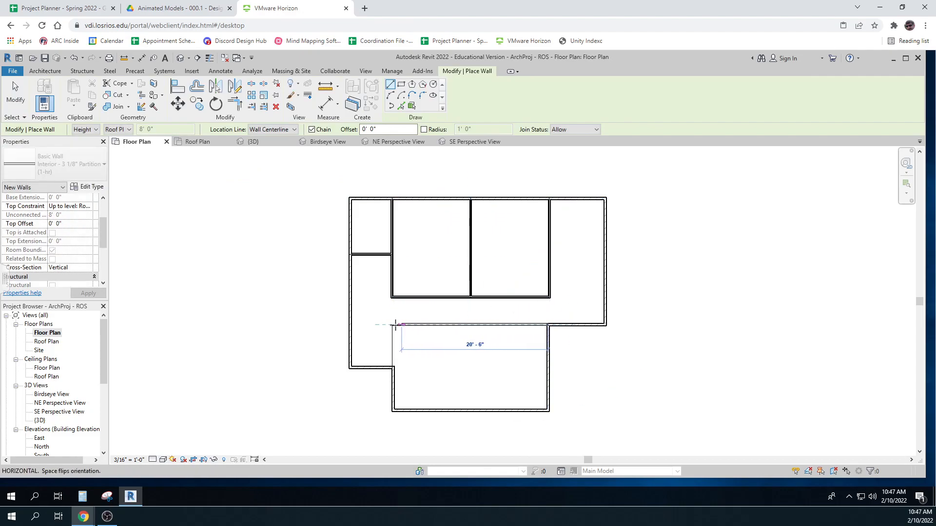
{"action": "left_click", "coordinate": [392, 325]}
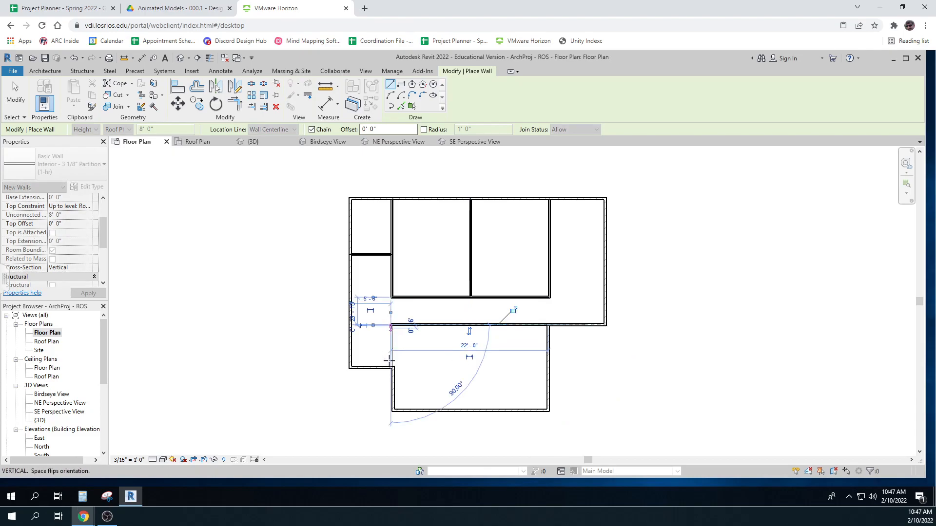
{"action": "left_click", "coordinate": [391, 368]}
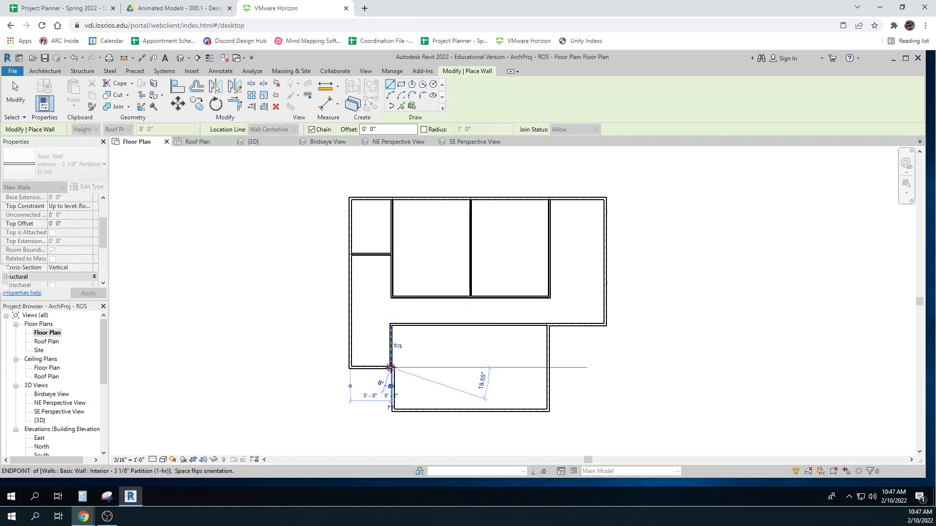
{"action": "key", "text": "Escape"}
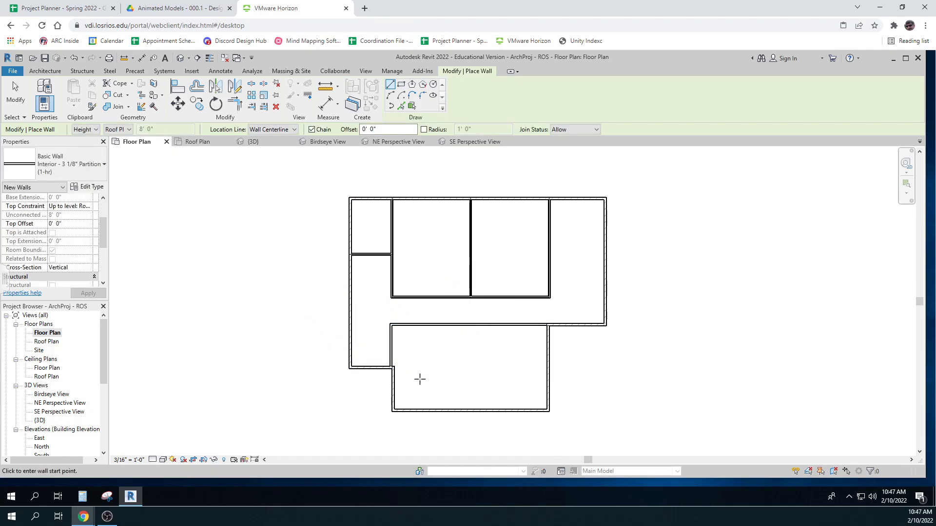
{"action": "scroll", "coordinate": [389, 386], "scroll_direction": "up", "scroll_amount": 3}
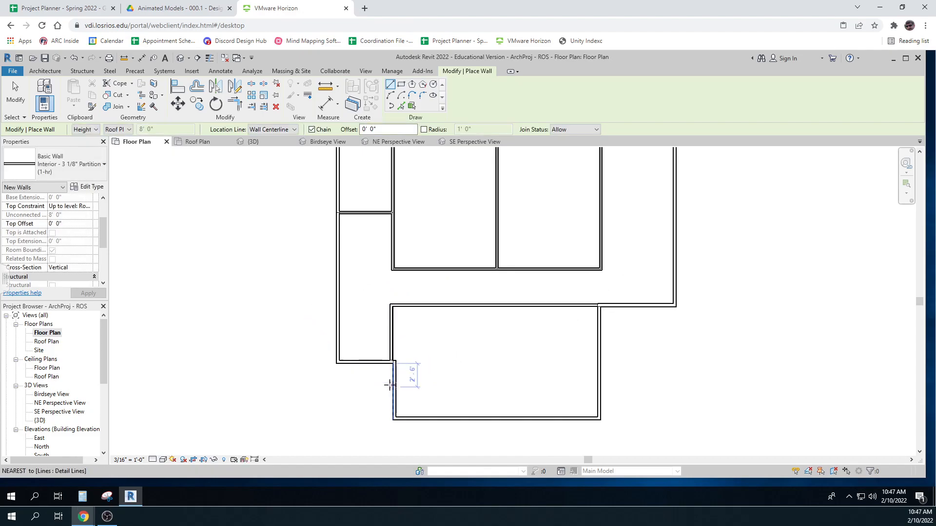
{"action": "scroll", "coordinate": [389, 386], "scroll_direction": "up", "scroll_amount": 1}
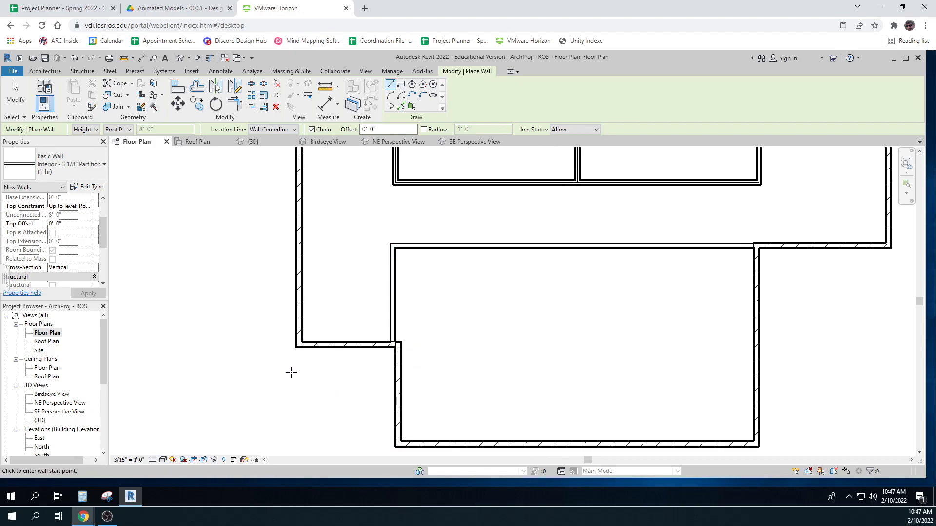
{"action": "key", "text": "Escape"}
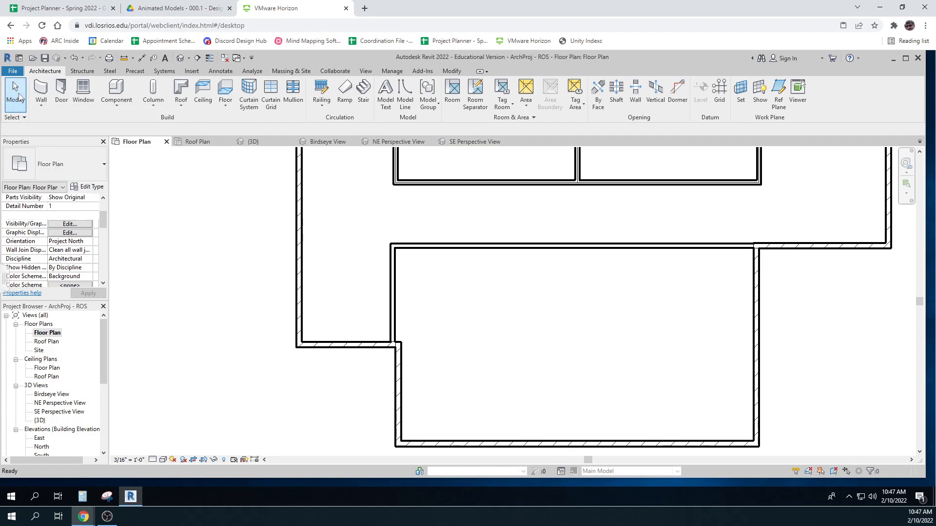
Nudge the detail line beside the southern room's west partition one increment east.
{"action": "left_click", "coordinate": [395, 283]}
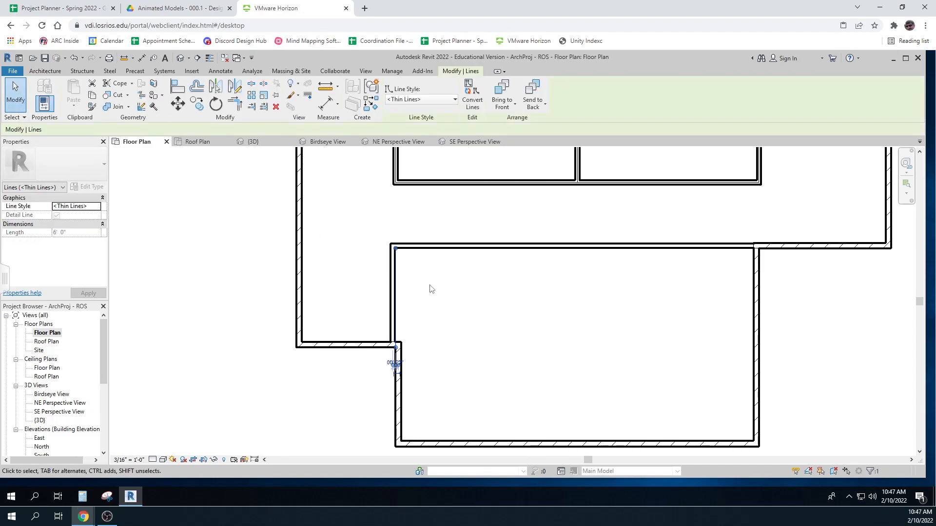
{"action": "key", "text": "Right"}
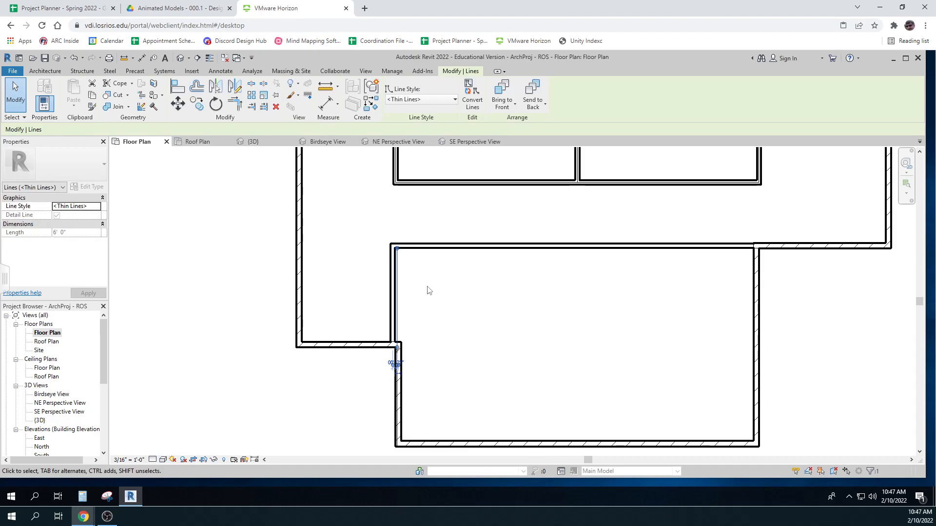
{"action": "left_click", "coordinate": [429, 290]}
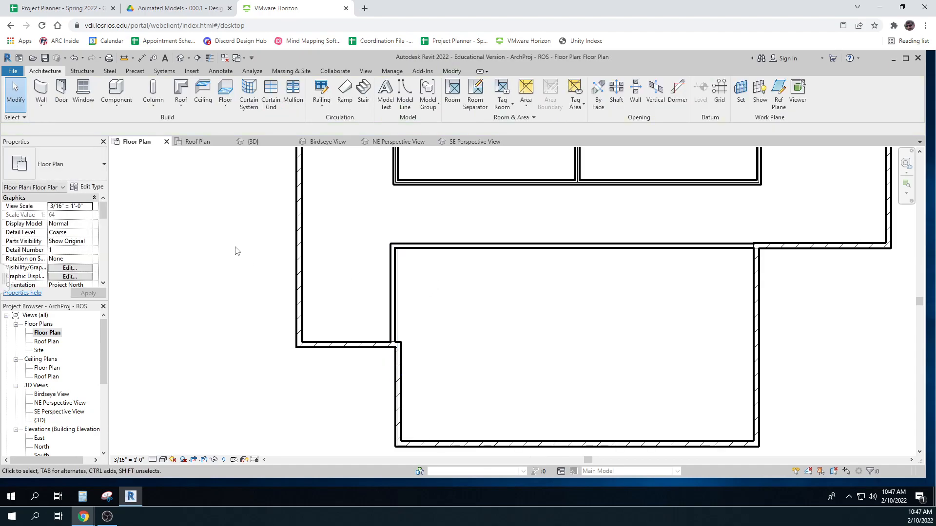
Nudge the southern room's west partition east to line up with the brick exterior wall below it.
{"action": "left_click", "coordinate": [390, 266]}
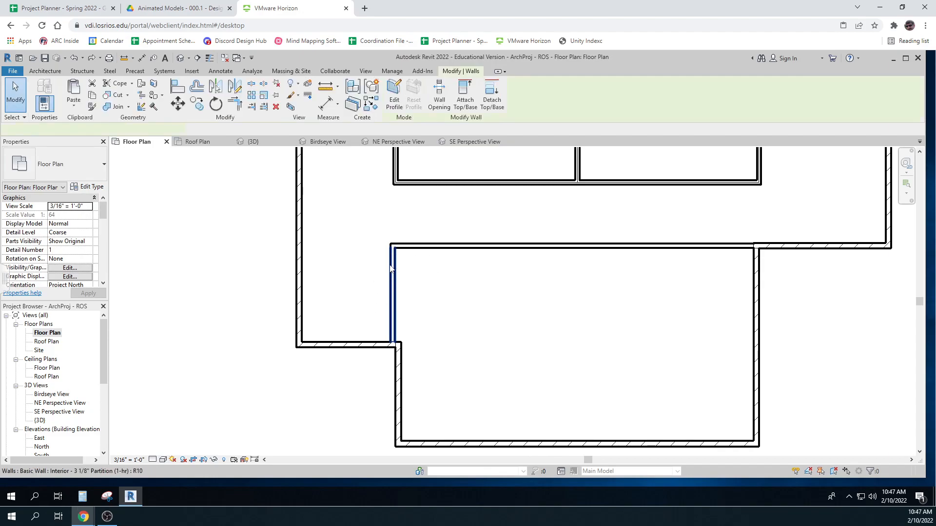
{"action": "key", "text": "Right"}
{"action": "key", "text": "Right"}
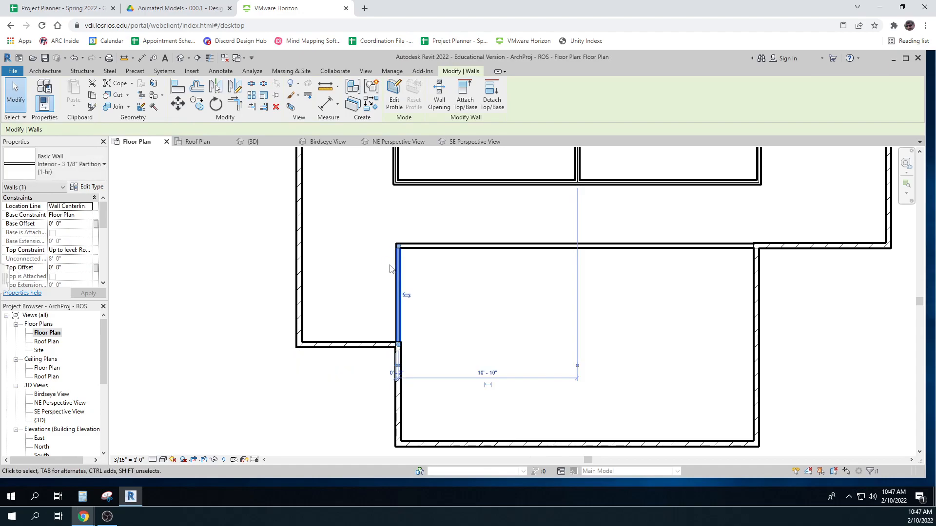
{"action": "scroll", "coordinate": [411, 356], "scroll_direction": "up", "scroll_amount": 5}
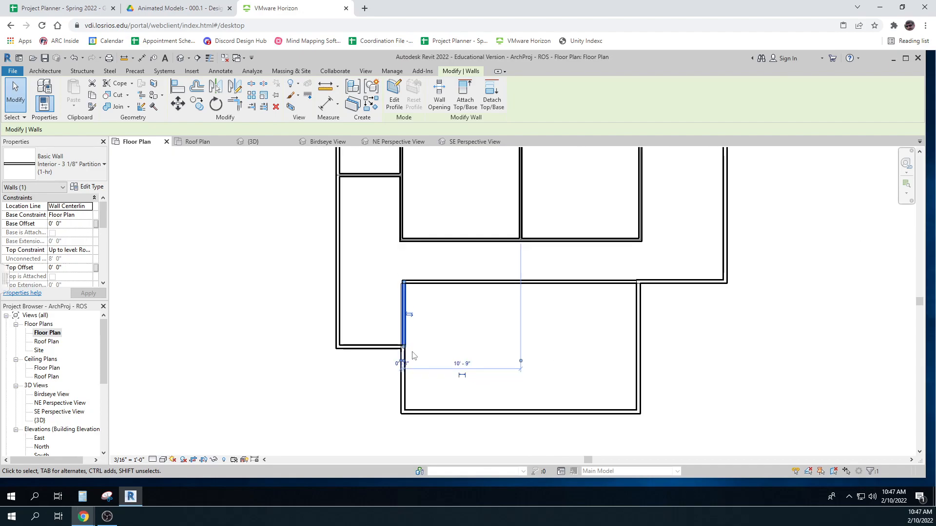
{"action": "key", "text": "Escape"}
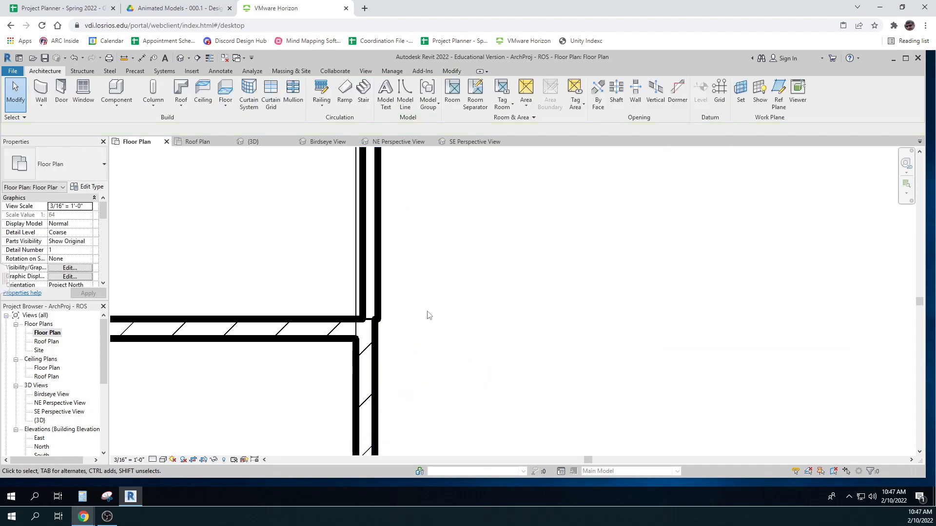
{"action": "left_click", "coordinate": [373, 276]}
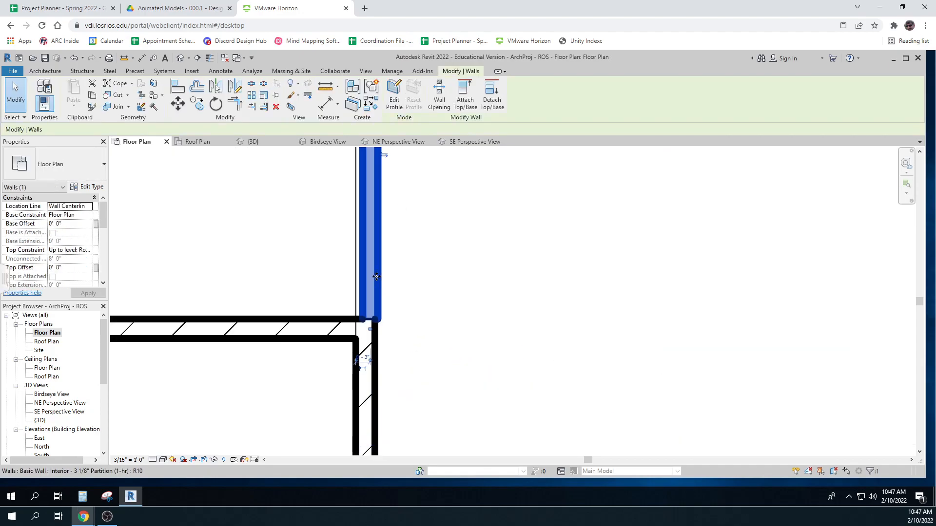
{"action": "mouse_move", "coordinate": [372, 276]}
{"action": "left_mouse_down"}
{"action": "mouse_move", "coordinate": [353, 276]}
{"action": "mouse_move", "coordinate": [378, 278]}
{"action": "left_mouse_up"}
{"action": "left_click", "coordinate": [451, 302]}
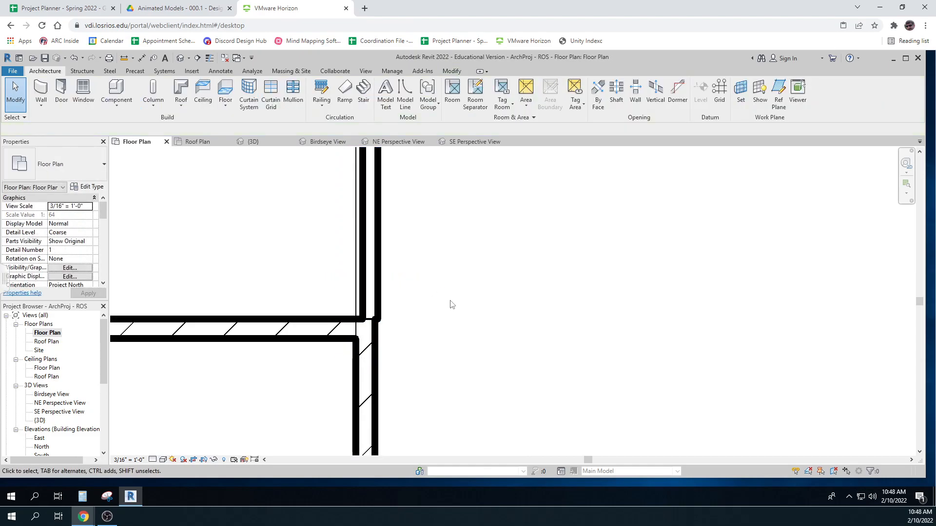
Open the {3D} view and set its visual style to Consistent Colors.
{"action": "scroll", "coordinate": [449, 309], "scroll_direction": "down", "scroll_amount": 4}
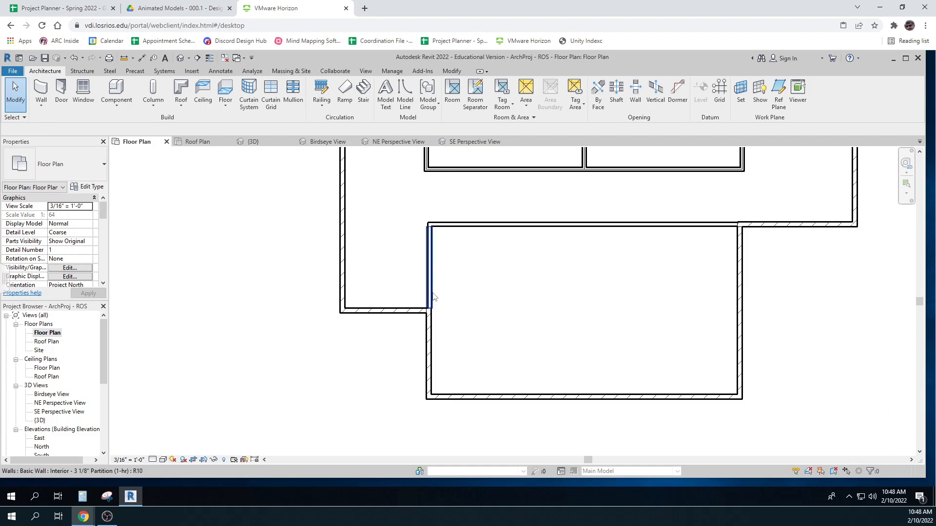
{"action": "scroll", "coordinate": [478, 284], "scroll_direction": "down", "scroll_amount": 3}
{"action": "middle_click_drag", "start_coordinate": [512, 277], "coordinate": [324, 343]}
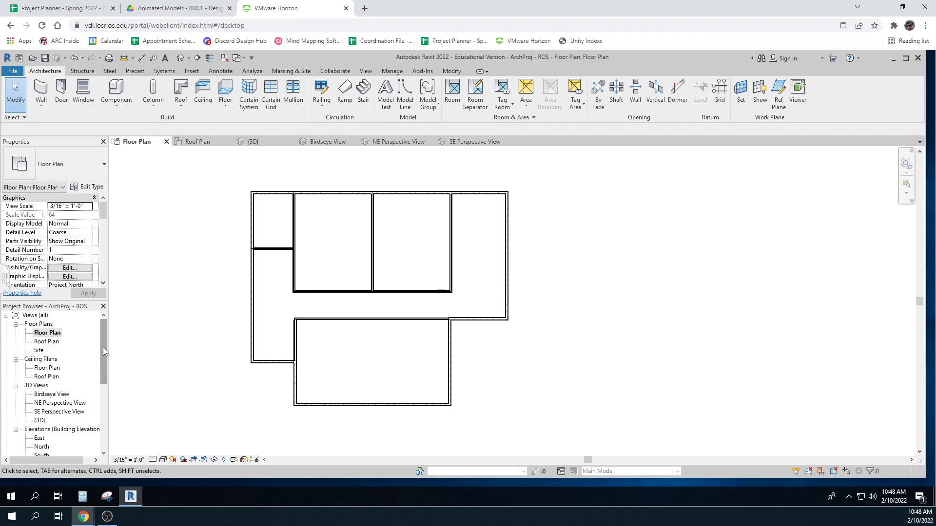
{"action": "double_click", "coordinate": [40, 421]}
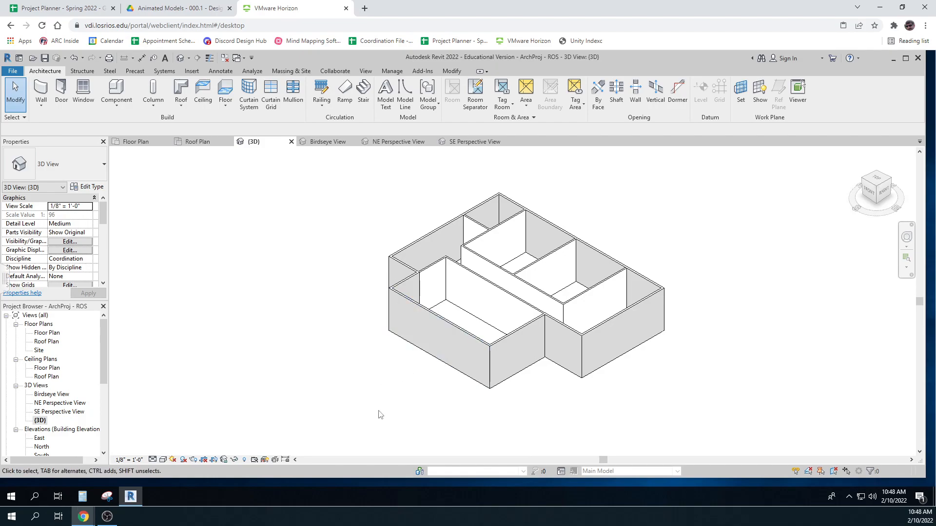
{"action": "left_click", "coordinate": [163, 460]}
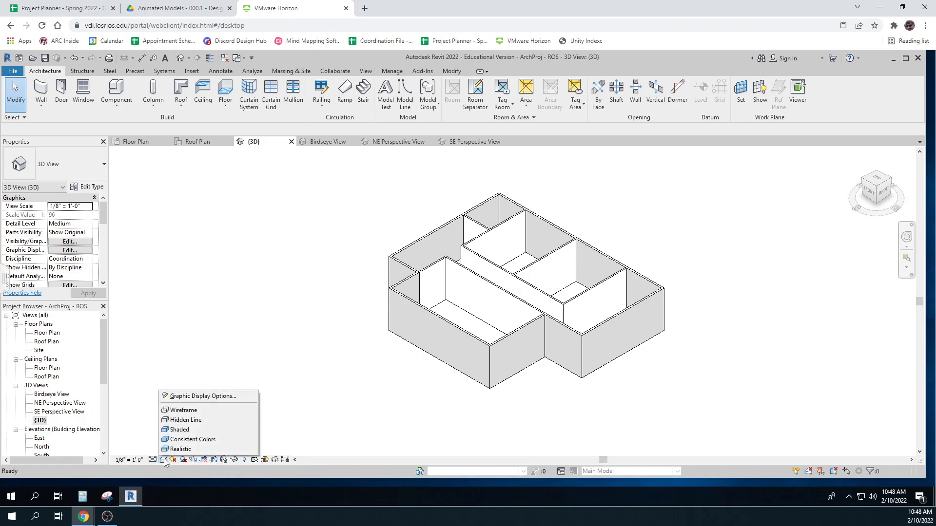
{"action": "left_click", "coordinate": [175, 440]}
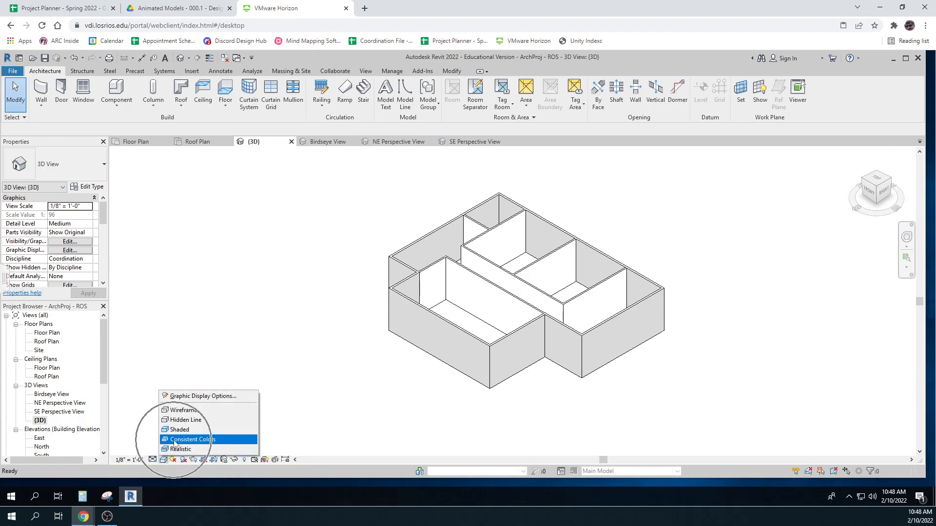
Examine the brick exterior walls and interior partitions up close in 3D, and return to the Floor Plan view.
{"action": "scroll", "coordinate": [512, 392], "scroll_direction": "up", "scroll_amount": 10}
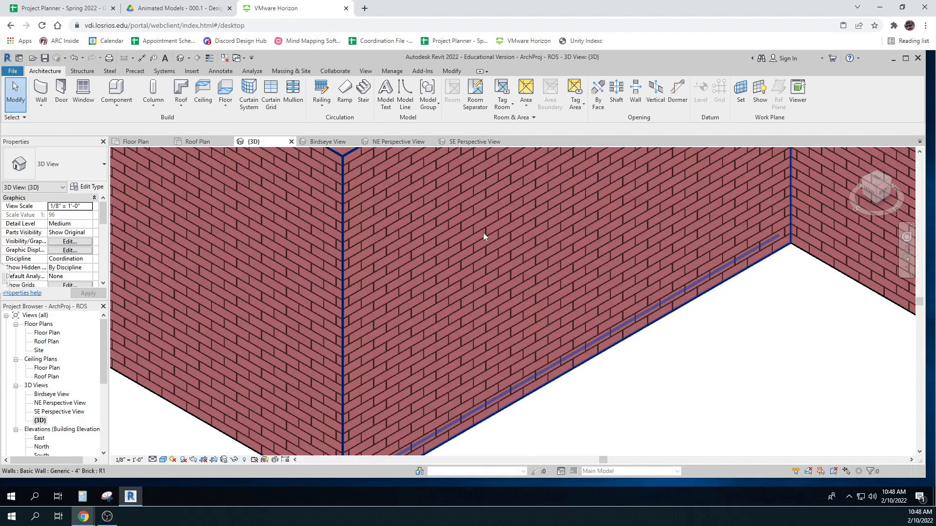
{"action": "scroll", "coordinate": [483, 247], "scroll_direction": "down", "scroll_amount": 10}
{"action": "middle_click_drag", "start_coordinate": [507, 308], "coordinate": [496, 441]}
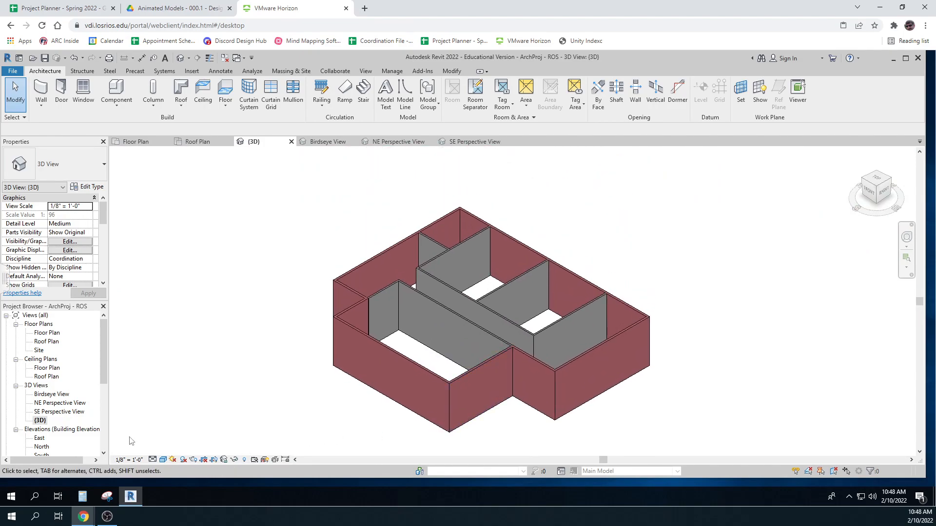
{"action": "double_click", "coordinate": [44, 336]}
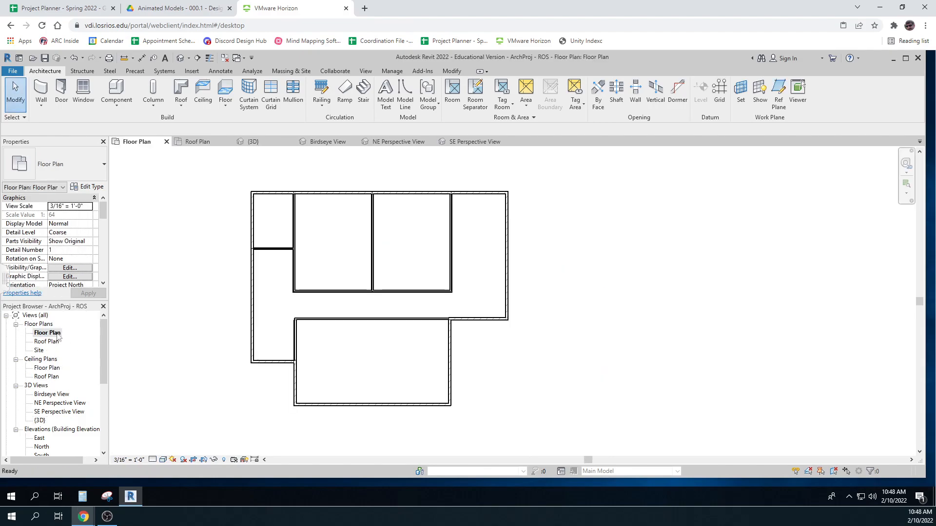